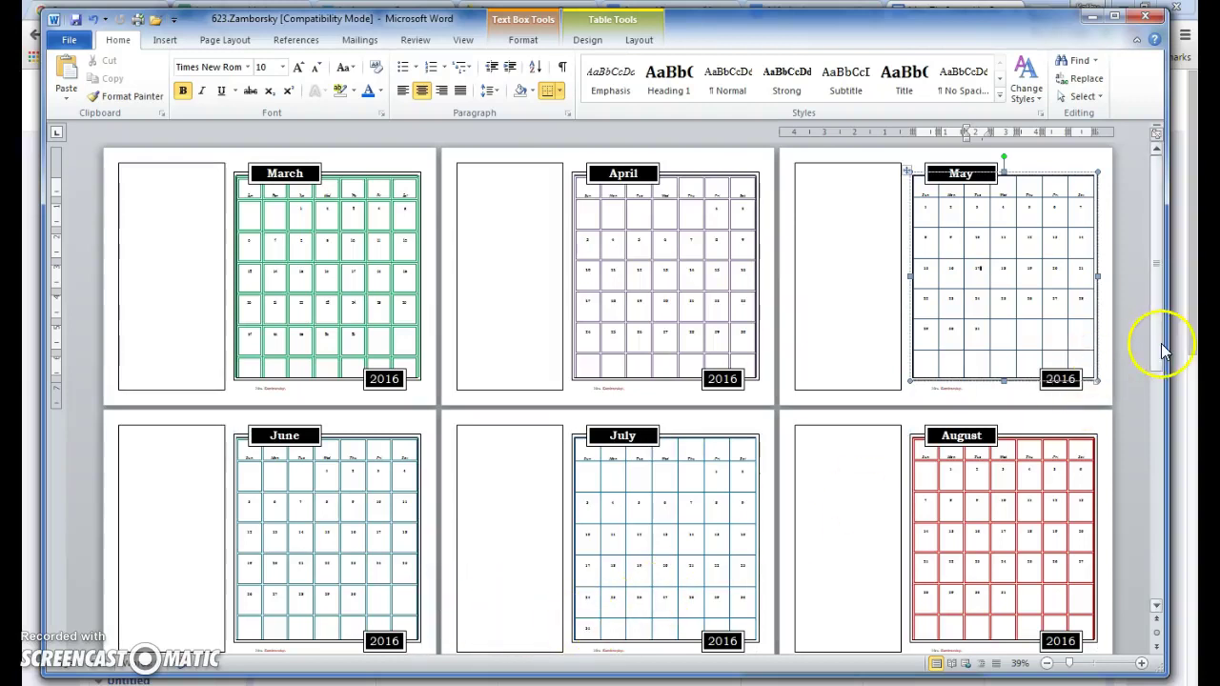
Step: Scroll the Word calendar back up to the March page and clear the selection
drag(1162, 351, 1159, 581)
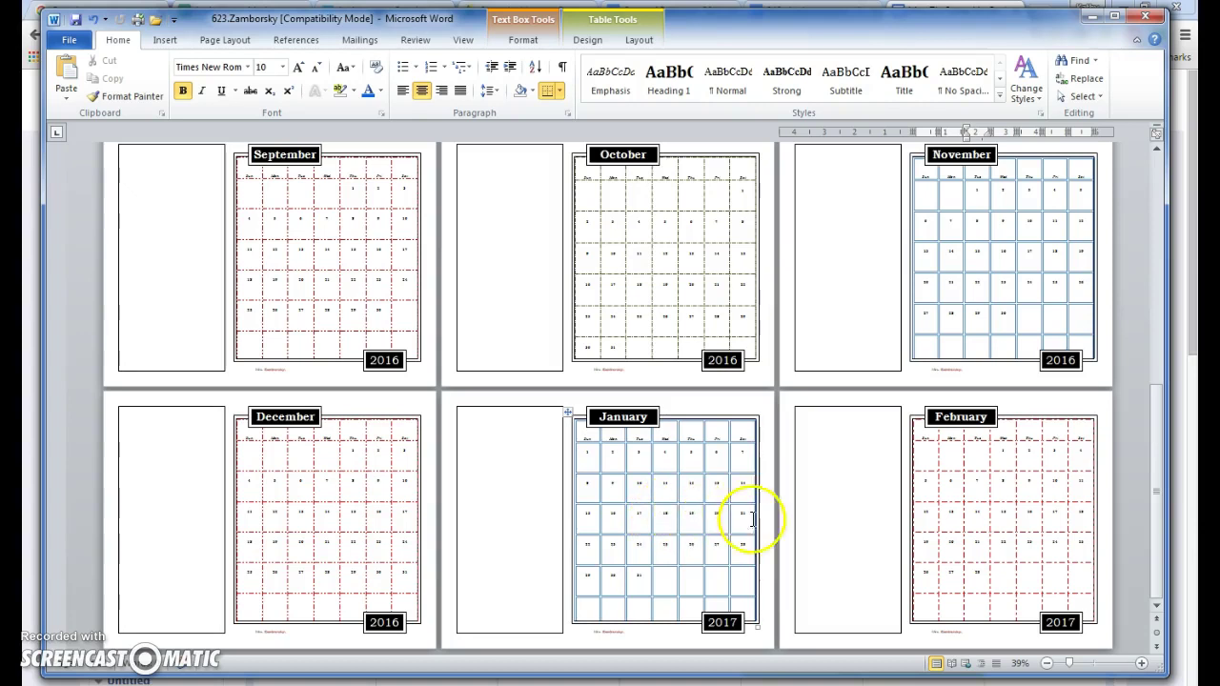
drag(1154, 541, 1156, 378)
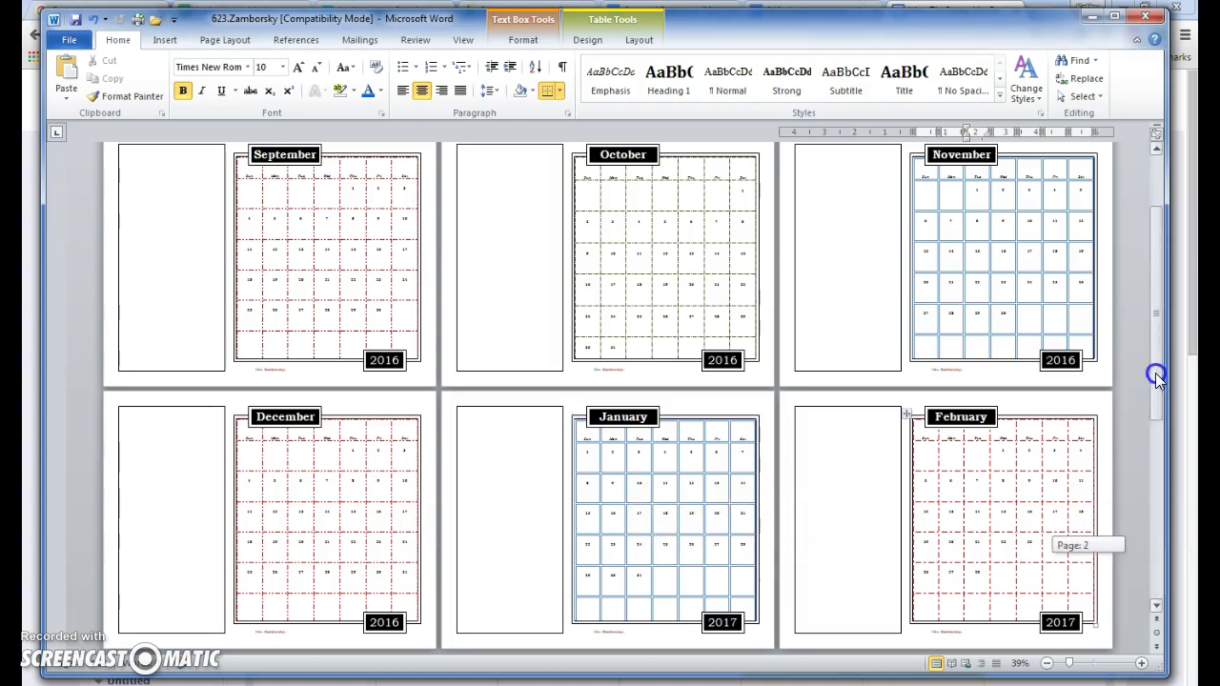
drag(1147, 294, 1147, 290)
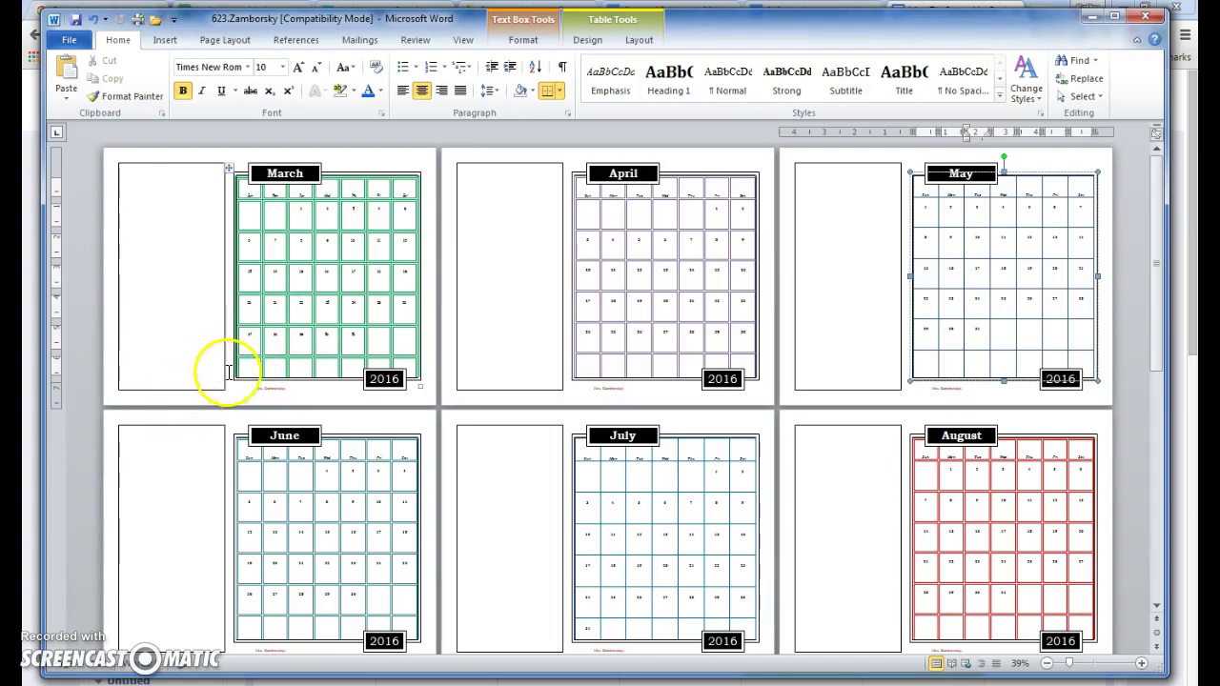
ctrl+scroll(235, 371, up, 3)
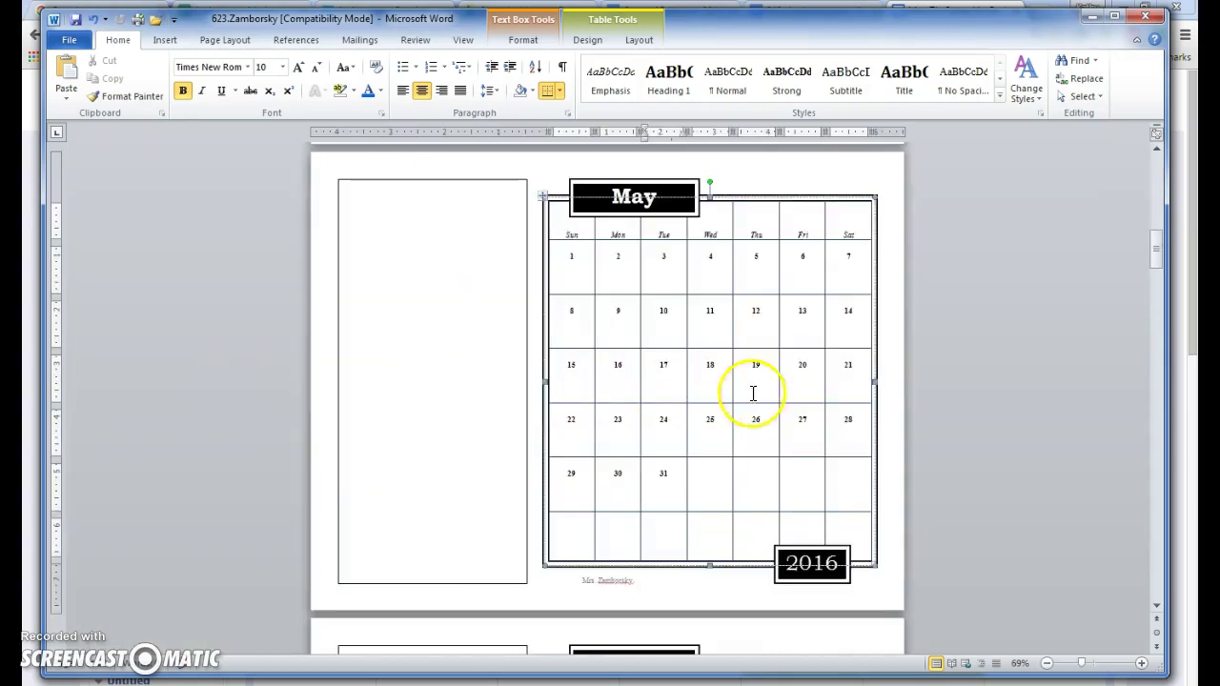
drag(1155, 250, 1156, 154)
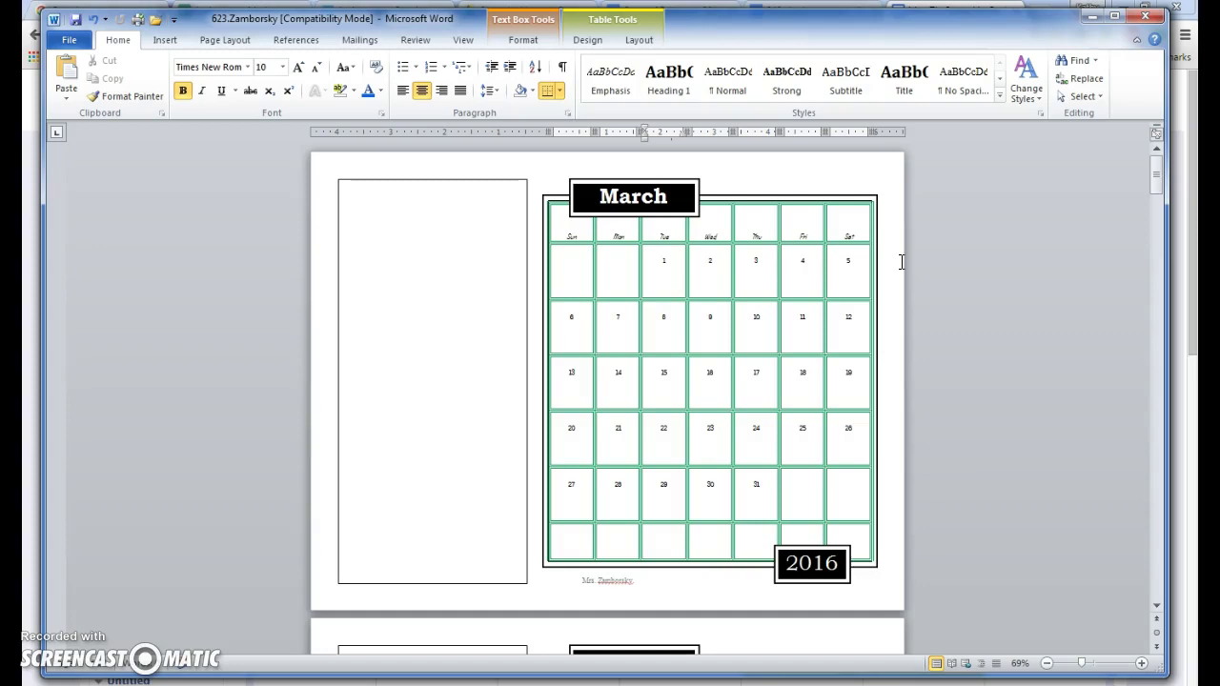
click(941, 310)
Step: On the class website, go to the Calendar Project! page and open the 2016 Holidays link
click(246, 610)
click(684, 333)
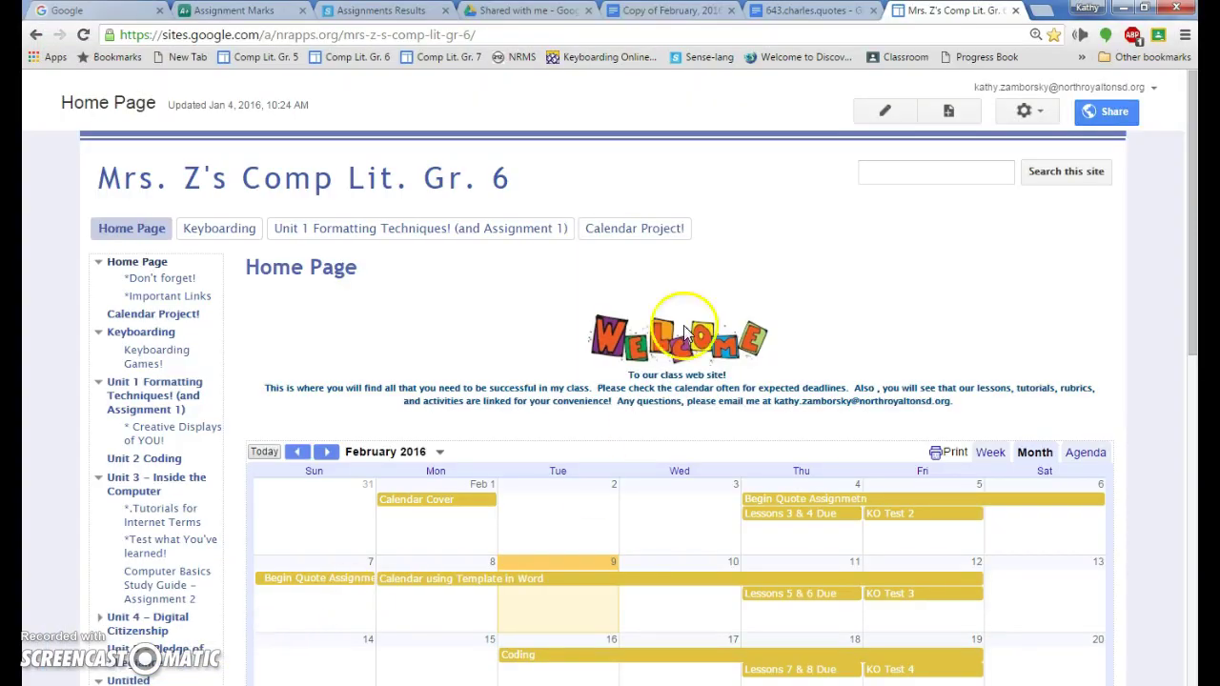
click(656, 239)
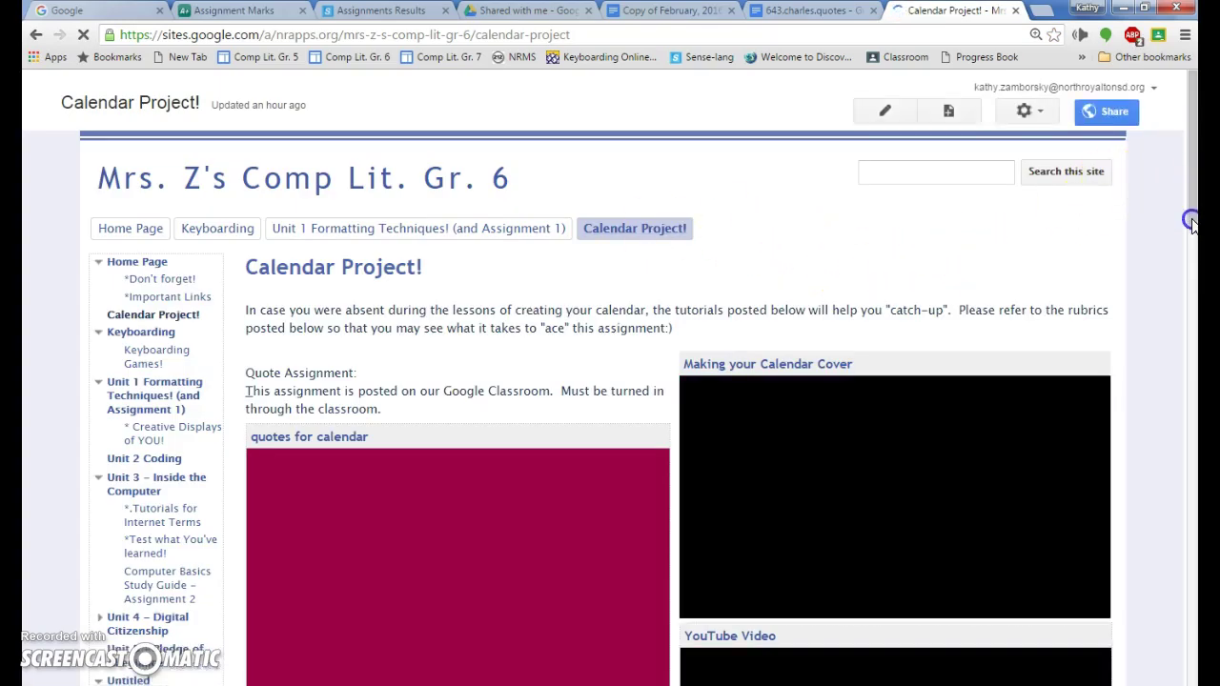
drag(1191, 223, 1188, 299)
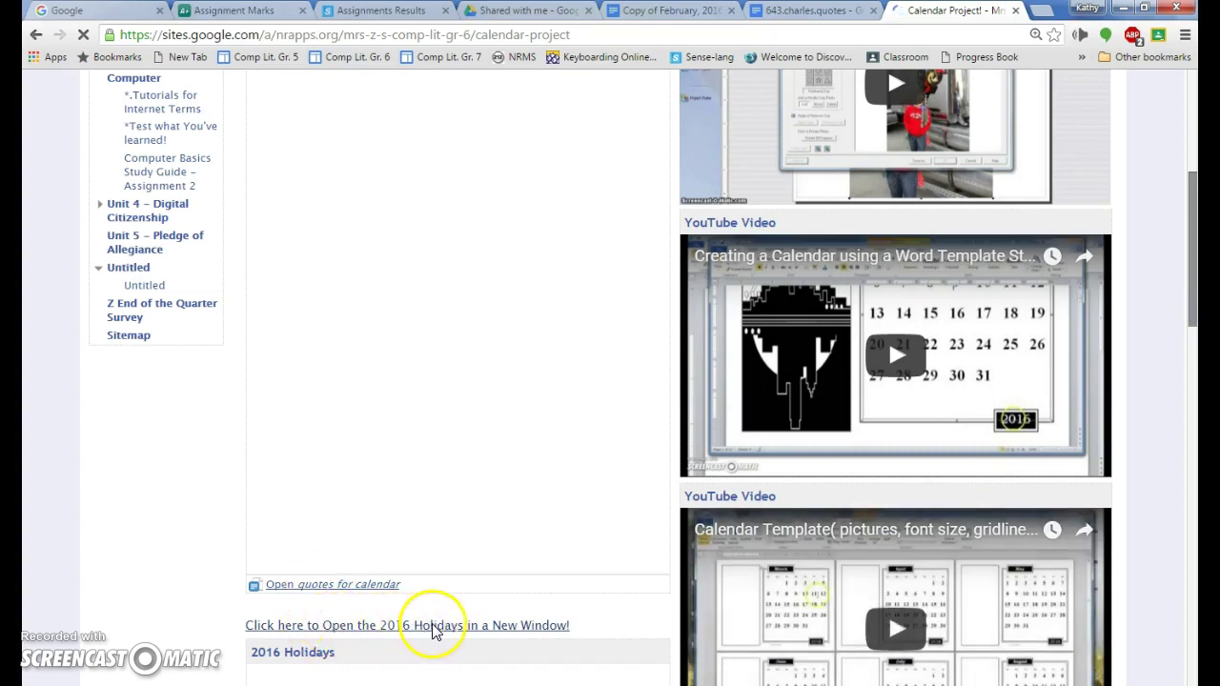
click(457, 628)
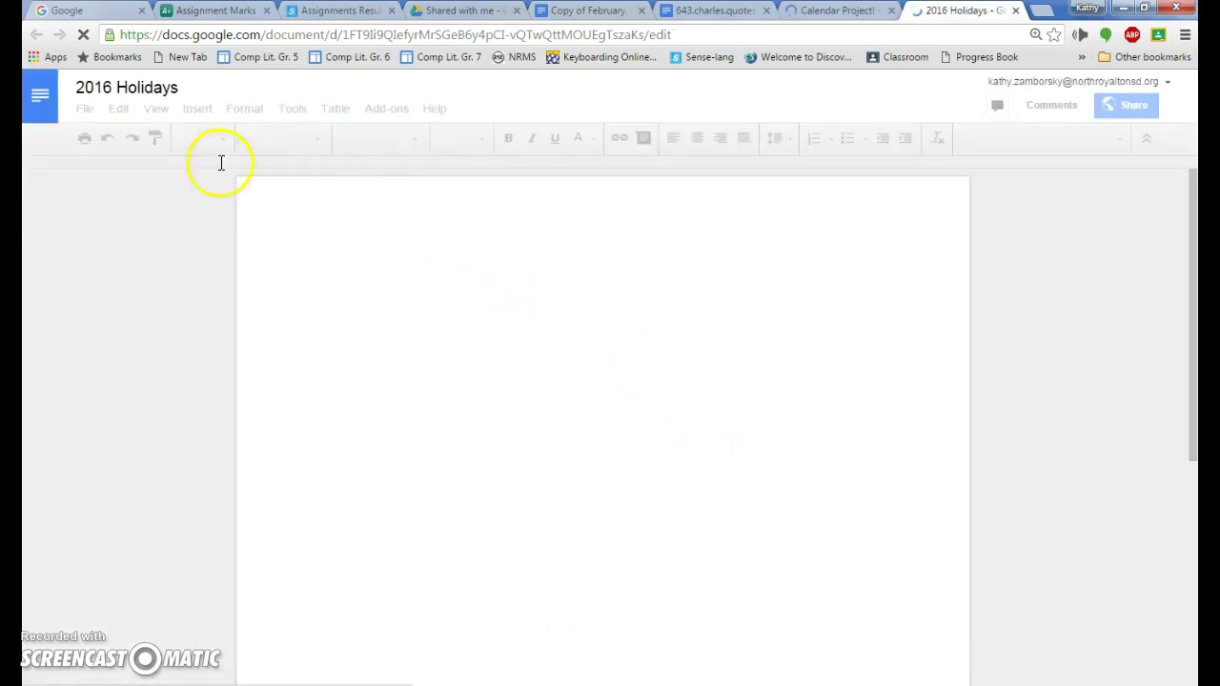
Step: Append -17 to the Google Doc title so it reads '2016-17 Holidays'
click(112, 87)
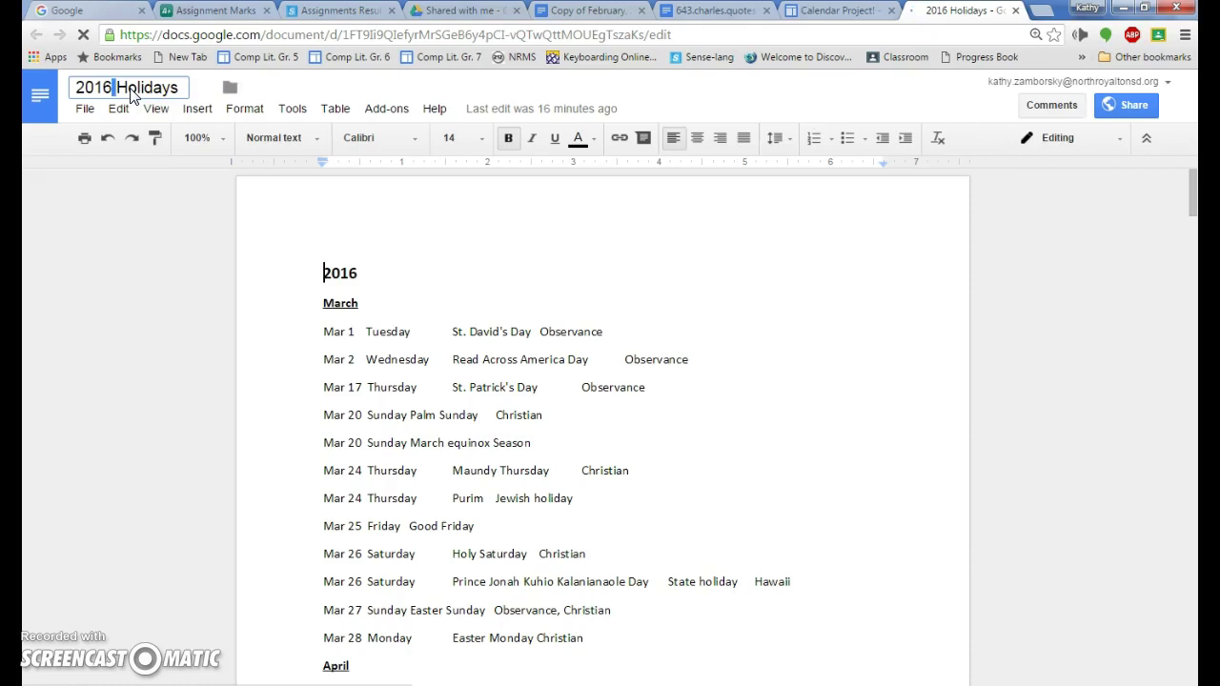
text(-17)
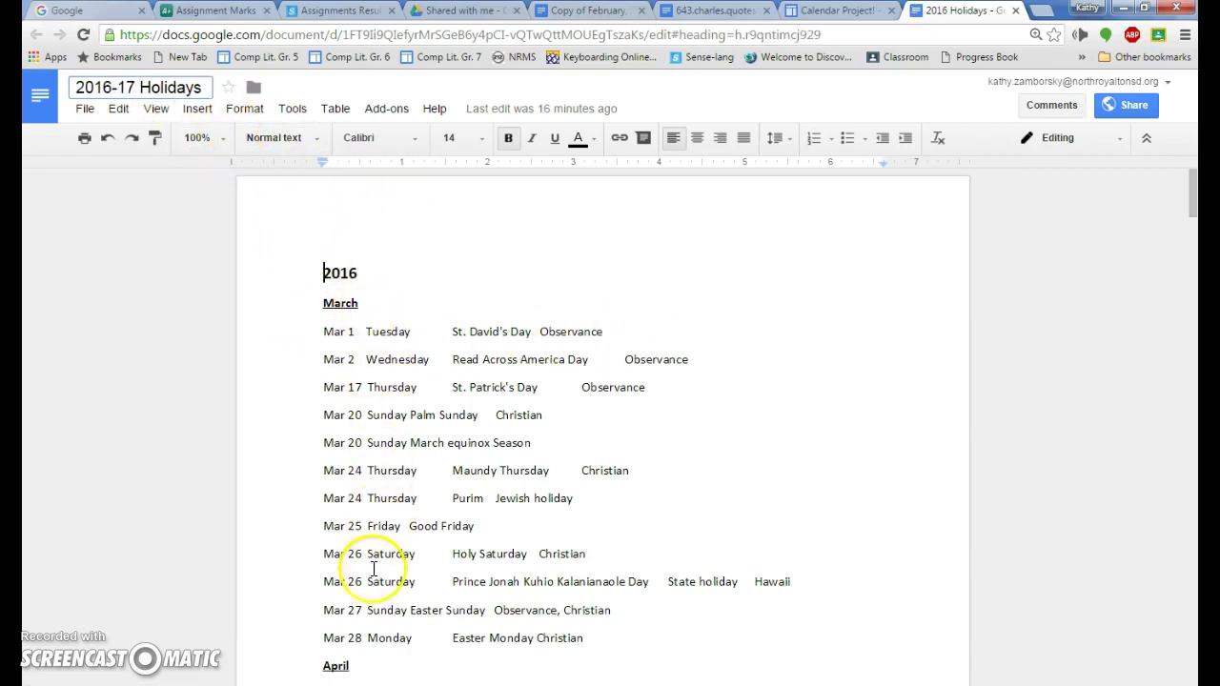
mouse_move(1192, 195)
mouse_down()
mouse_move(1192, 439)
mouse_move(1192, 191)
mouse_up()
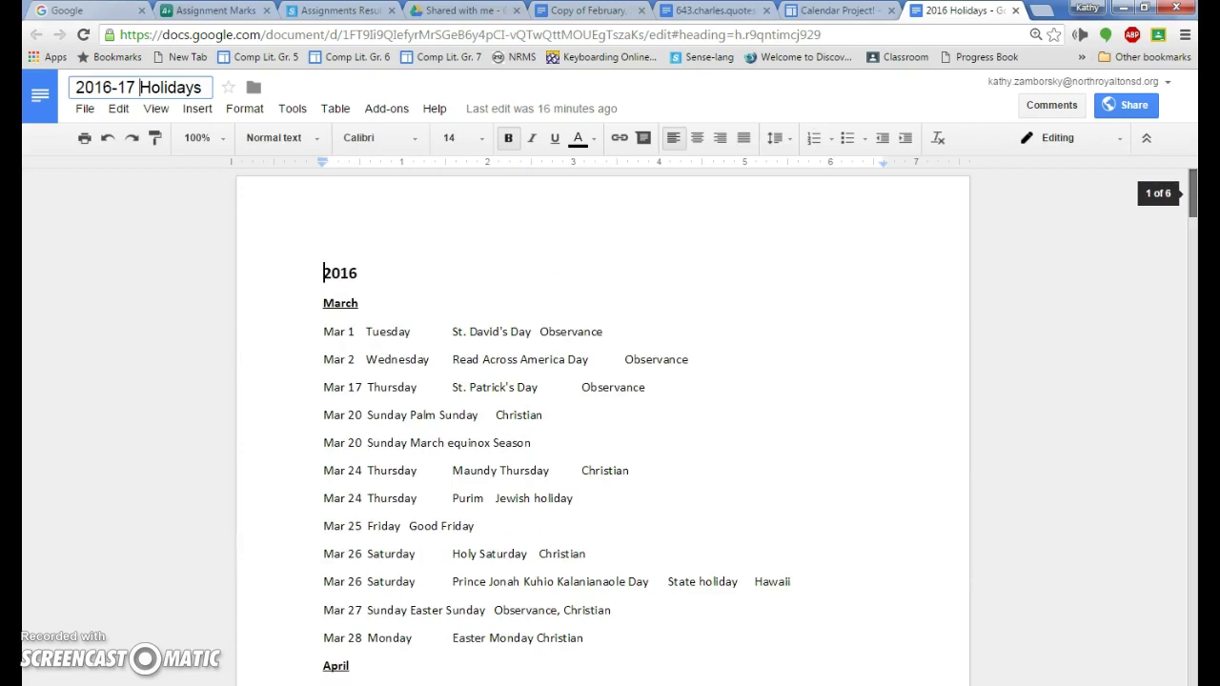
click(354, 448)
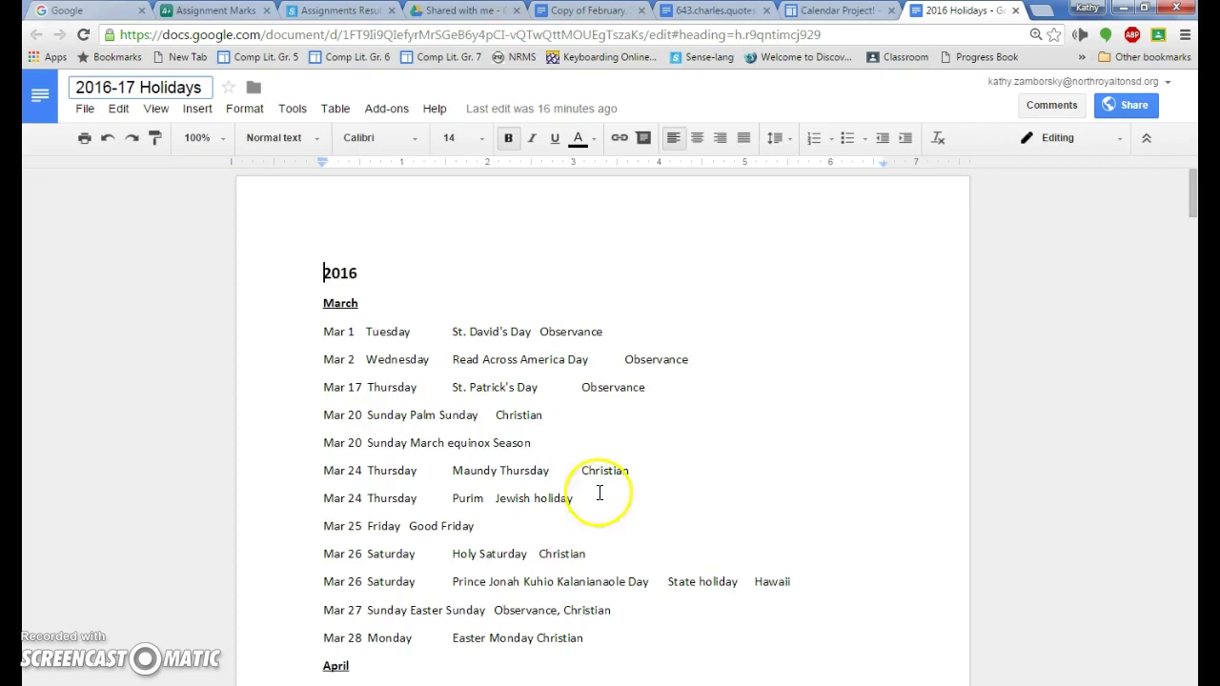
Step: Back in Word, add St. Patrick's Day beneath the 17 in the March calendar, then select all
mouse_move(348, 682)
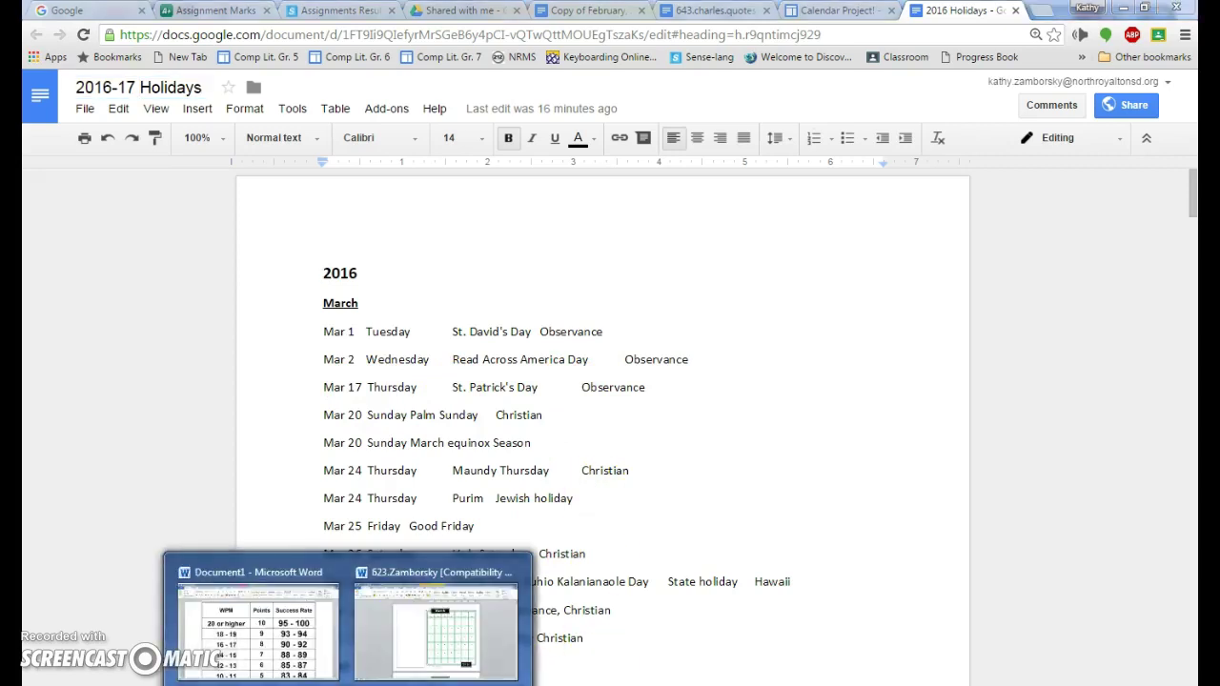
click(409, 653)
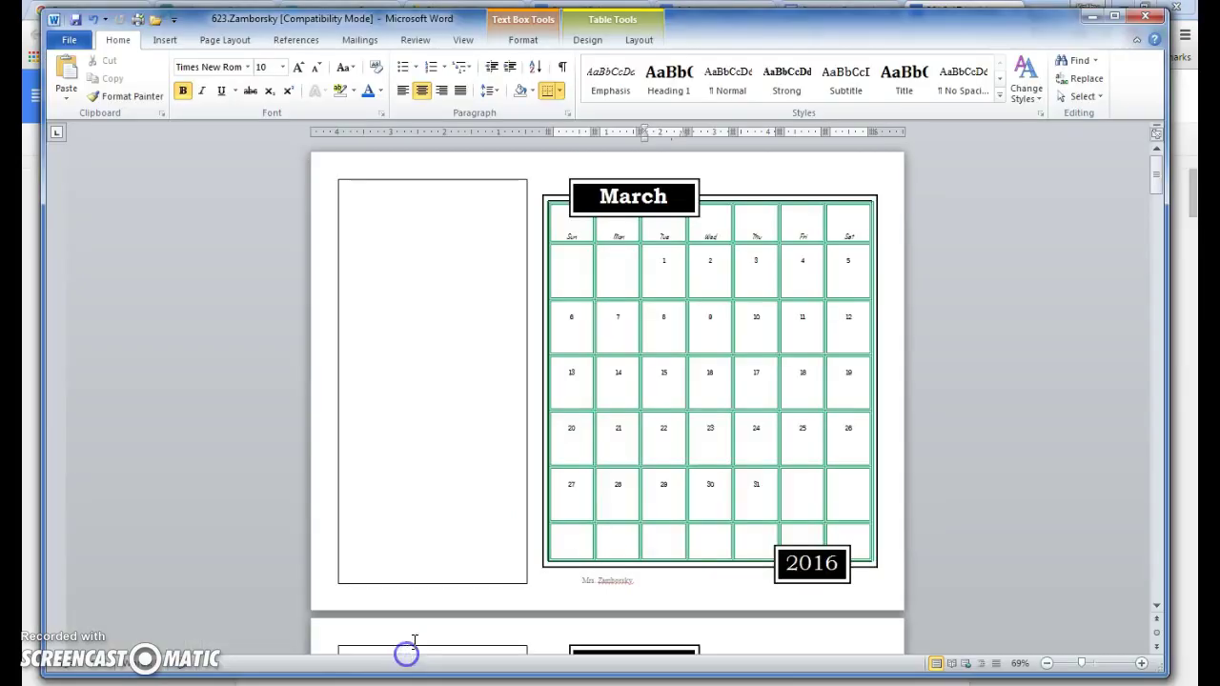
click(768, 372)
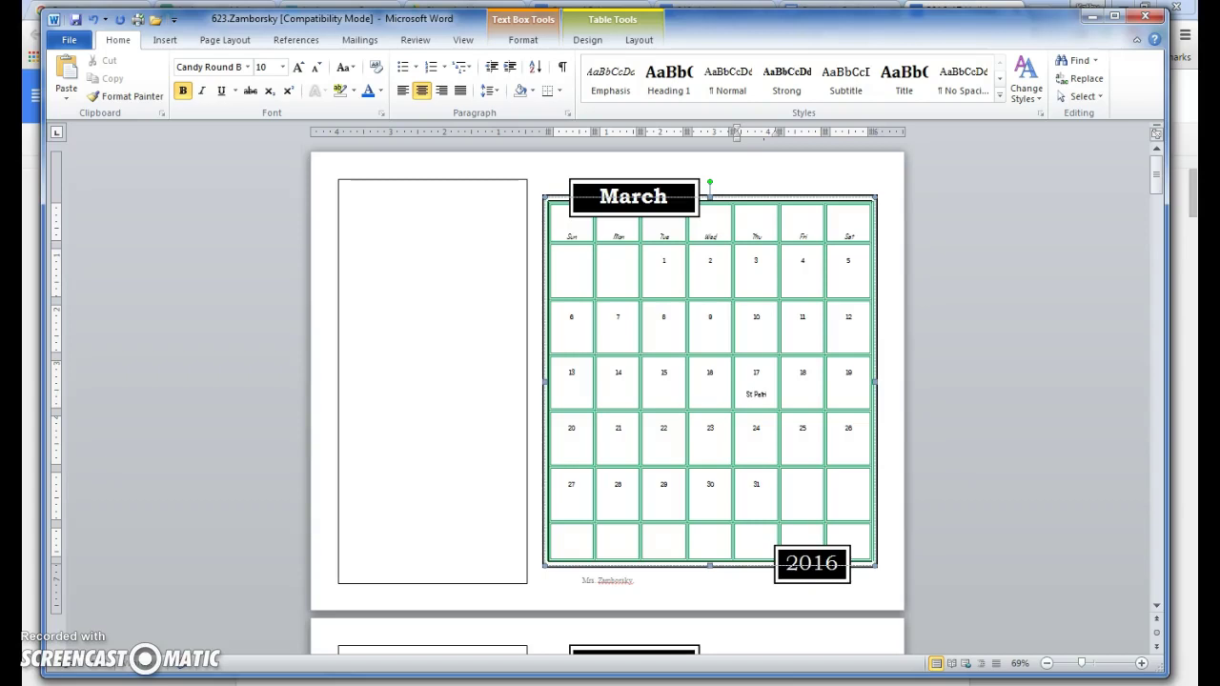
text(ay)
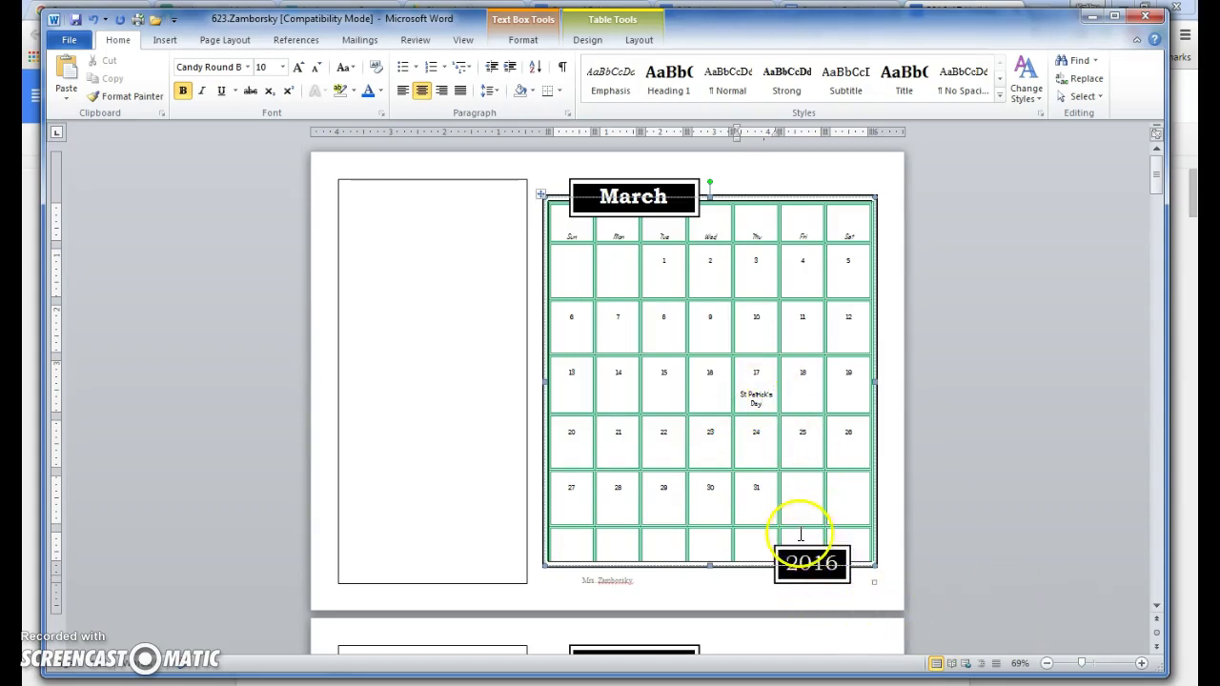
ctrl+scroll(791, 524, up, 1)
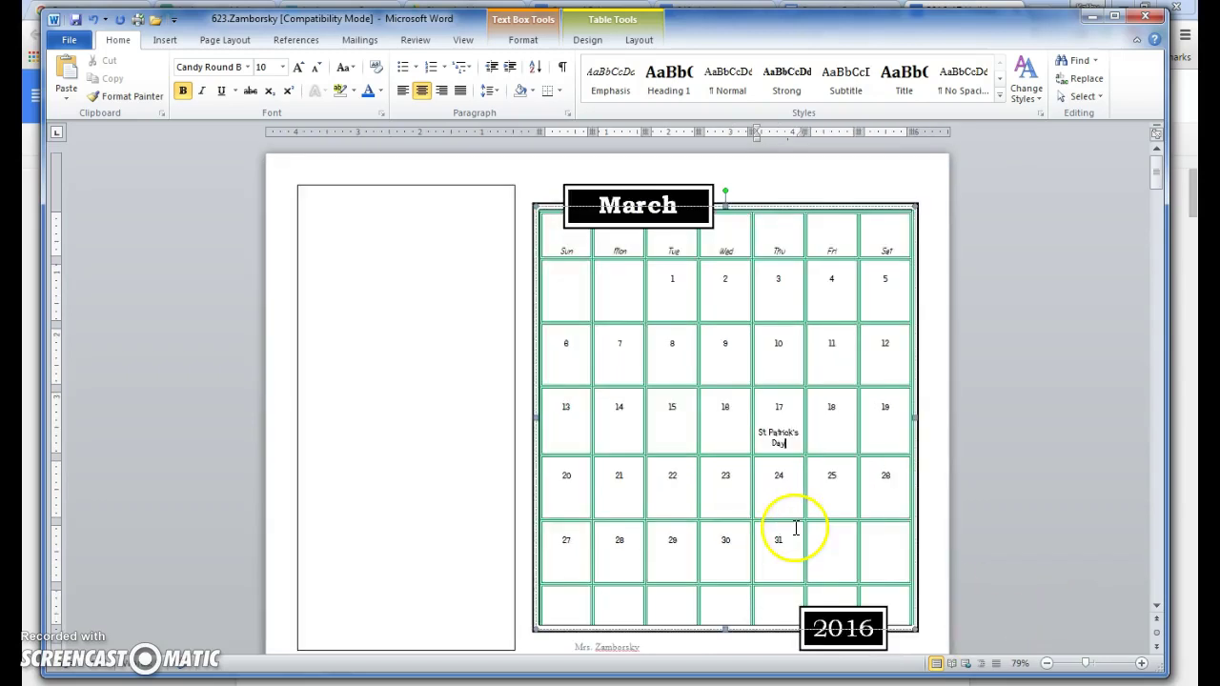
double_click(785, 406)
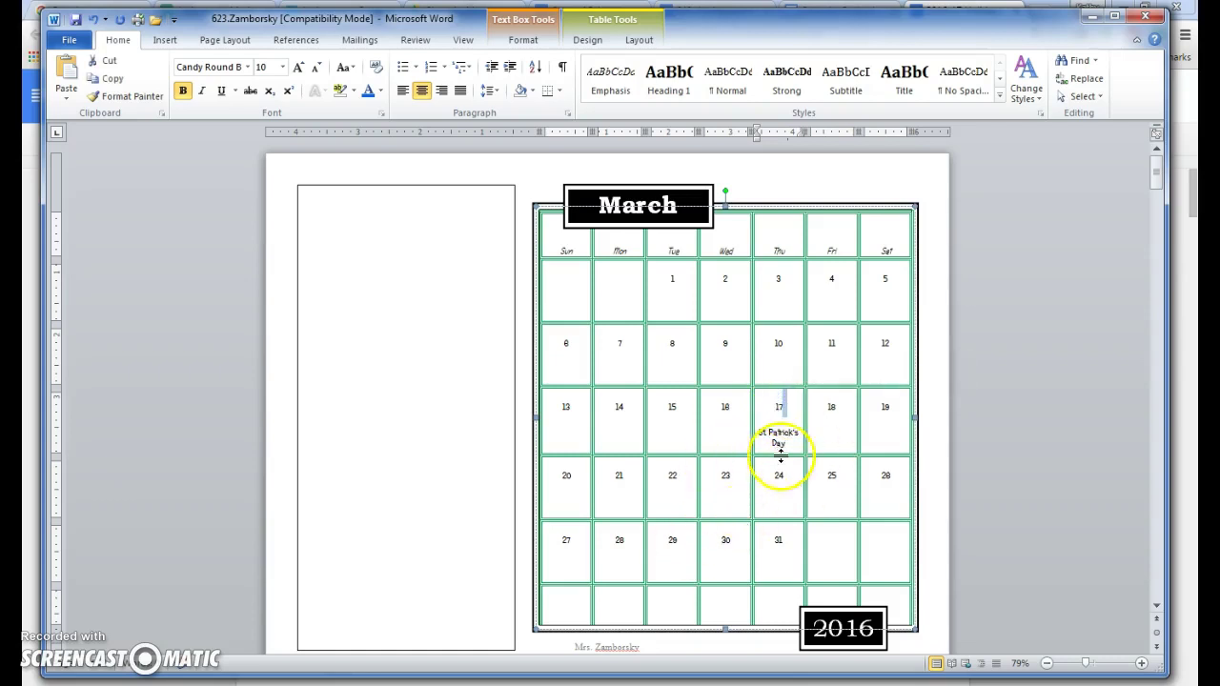
click(789, 411)
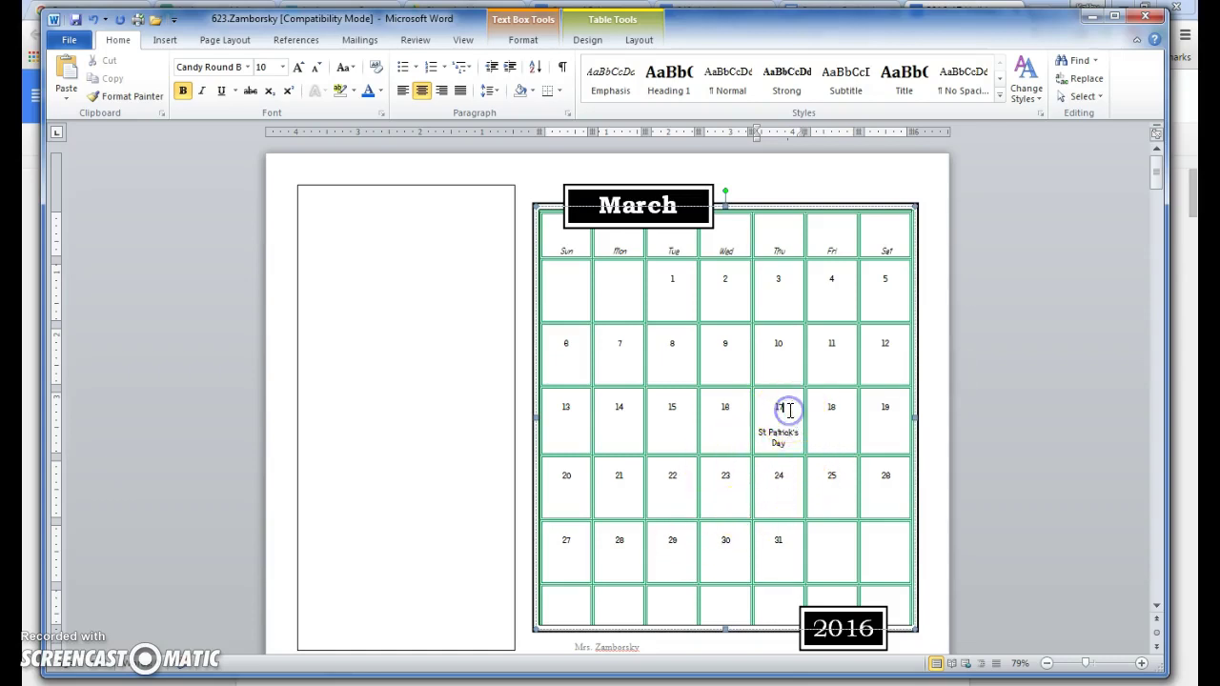
click(792, 444)
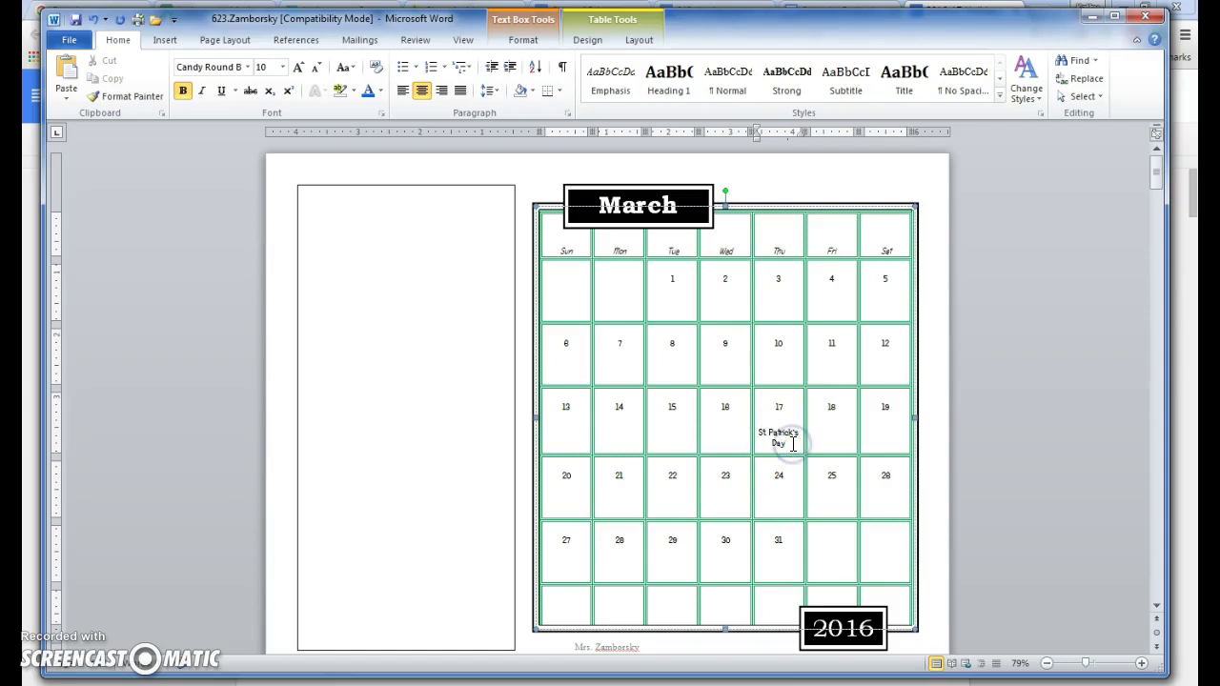
key(ctrl+a)
Step: Apply the Jester font to the whole March calendar and select the St. Patrick's Day label
click(248, 68)
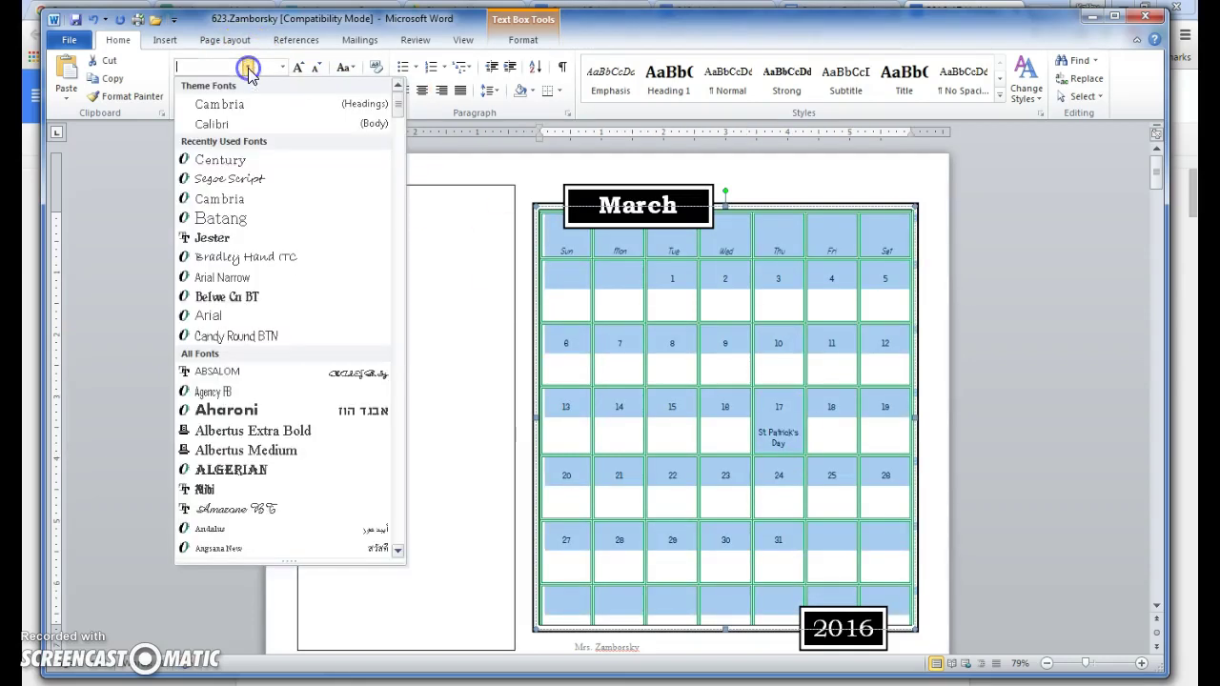
click(222, 238)
click(784, 434)
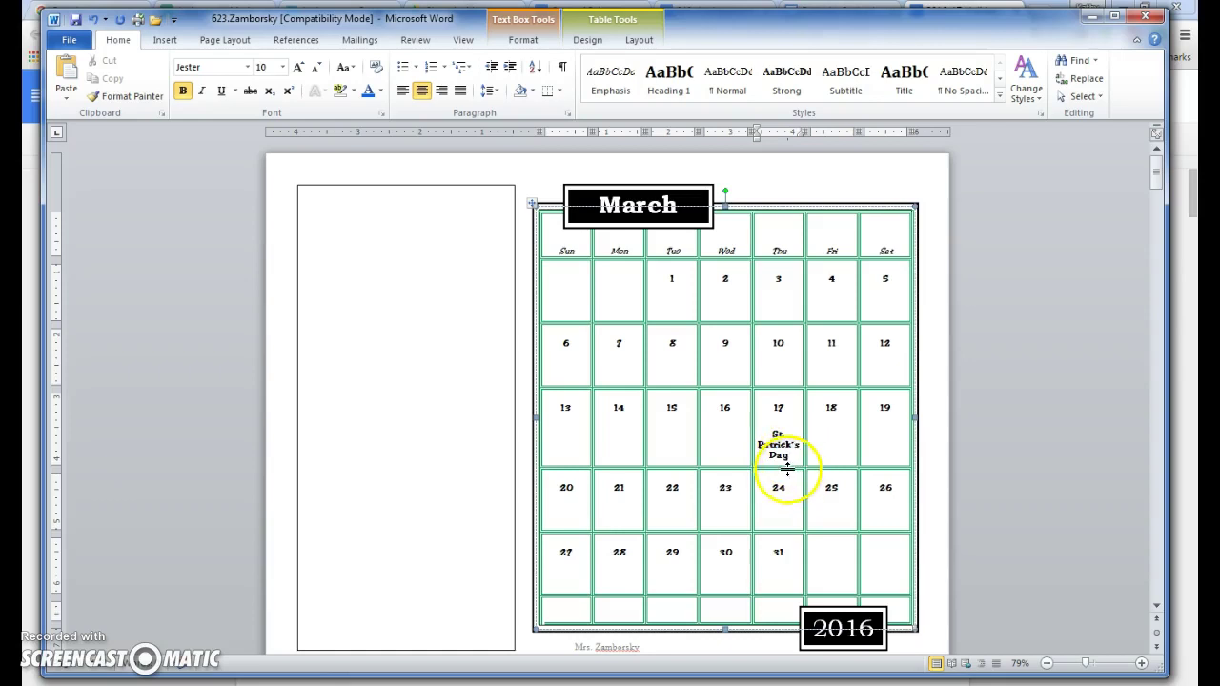
drag(792, 459, 759, 435)
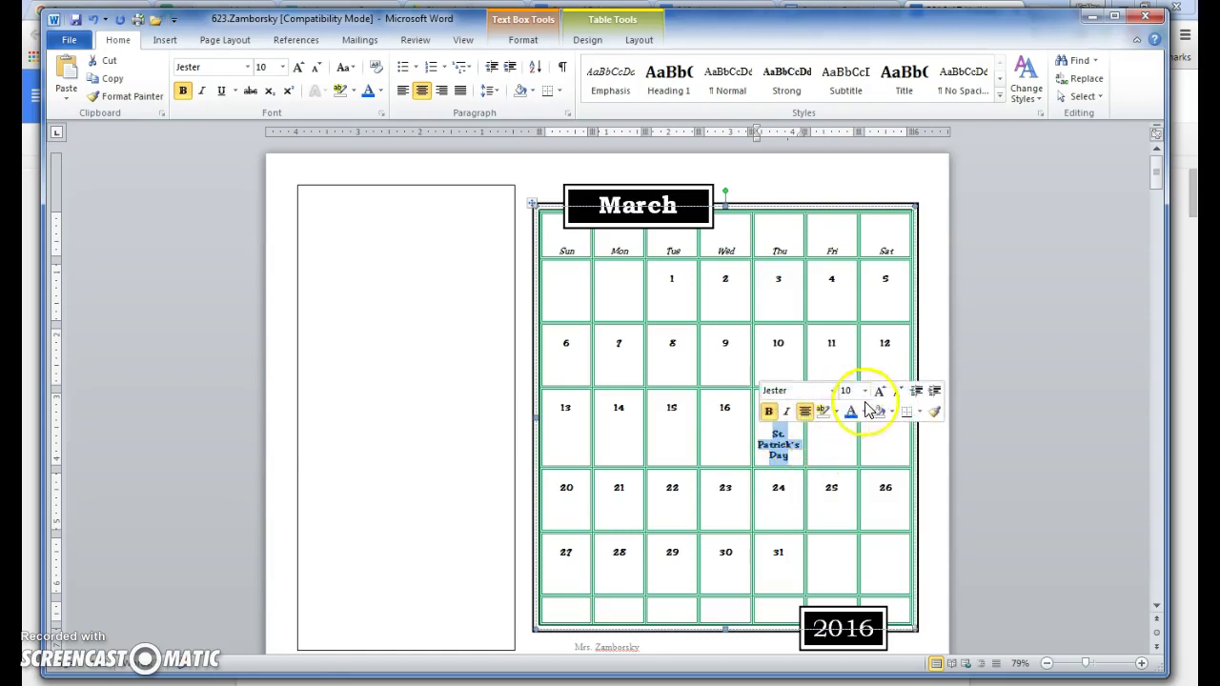
click(864, 391)
Step: Try size 8 on St. Patrick's Day, undo it, and adjust the lines to sit under 17
click(846, 427)
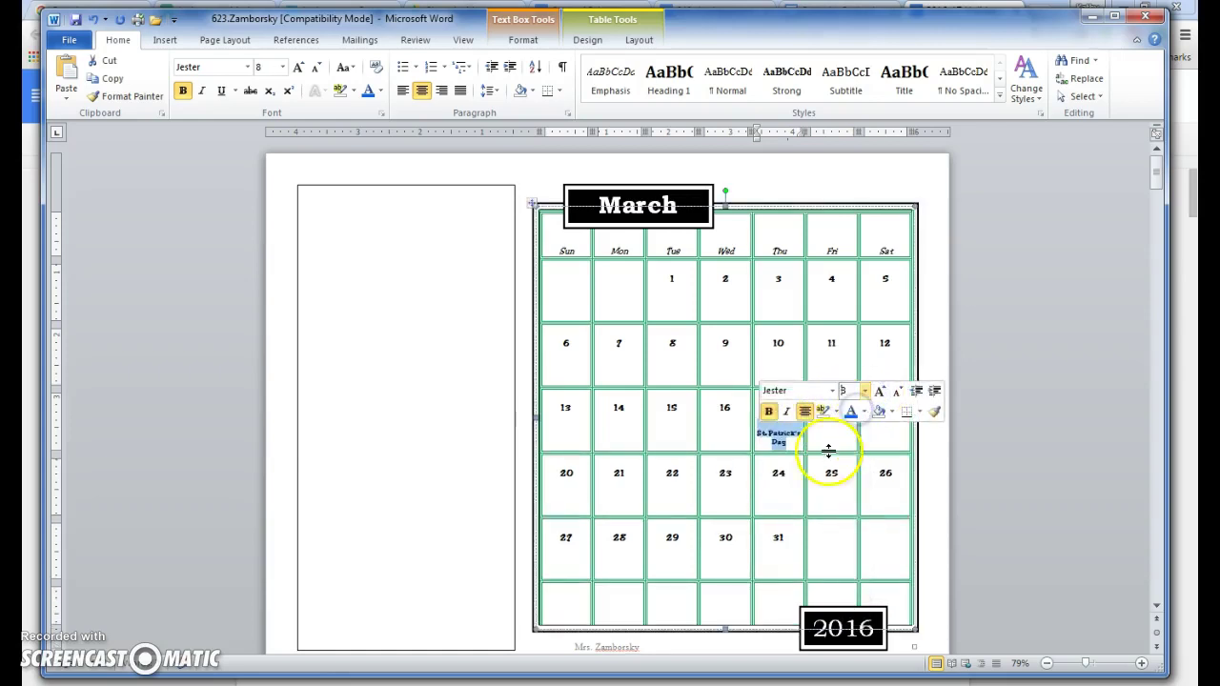
click(1026, 432)
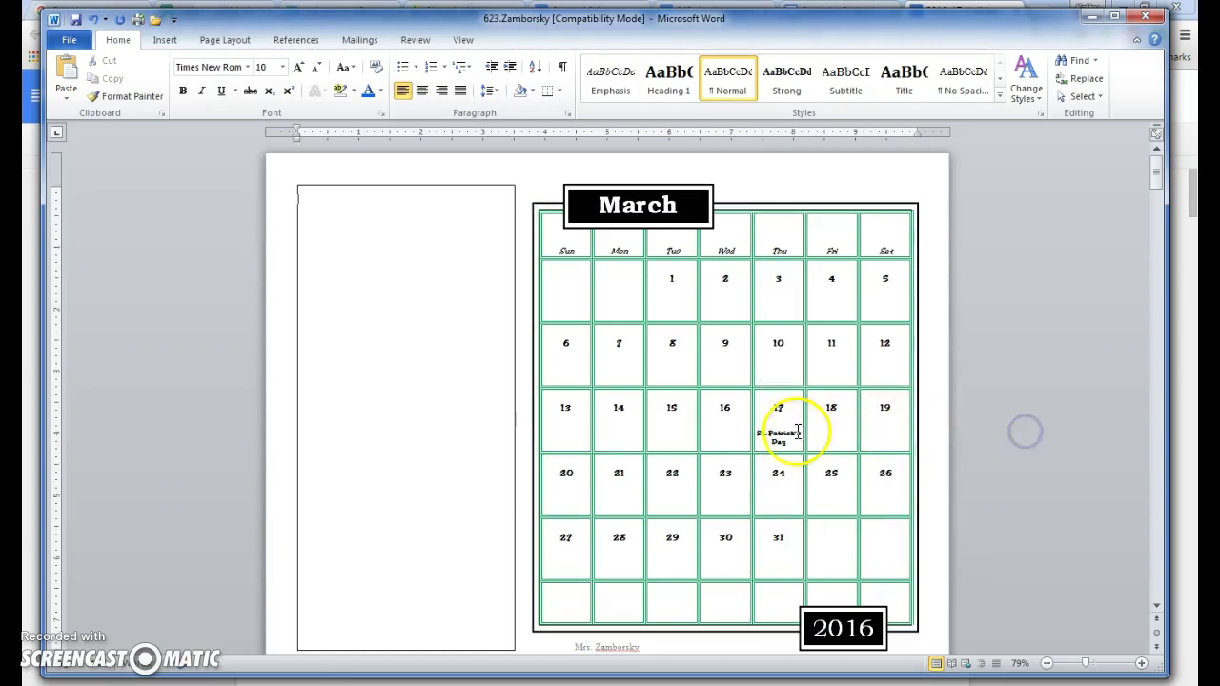
click(96, 23)
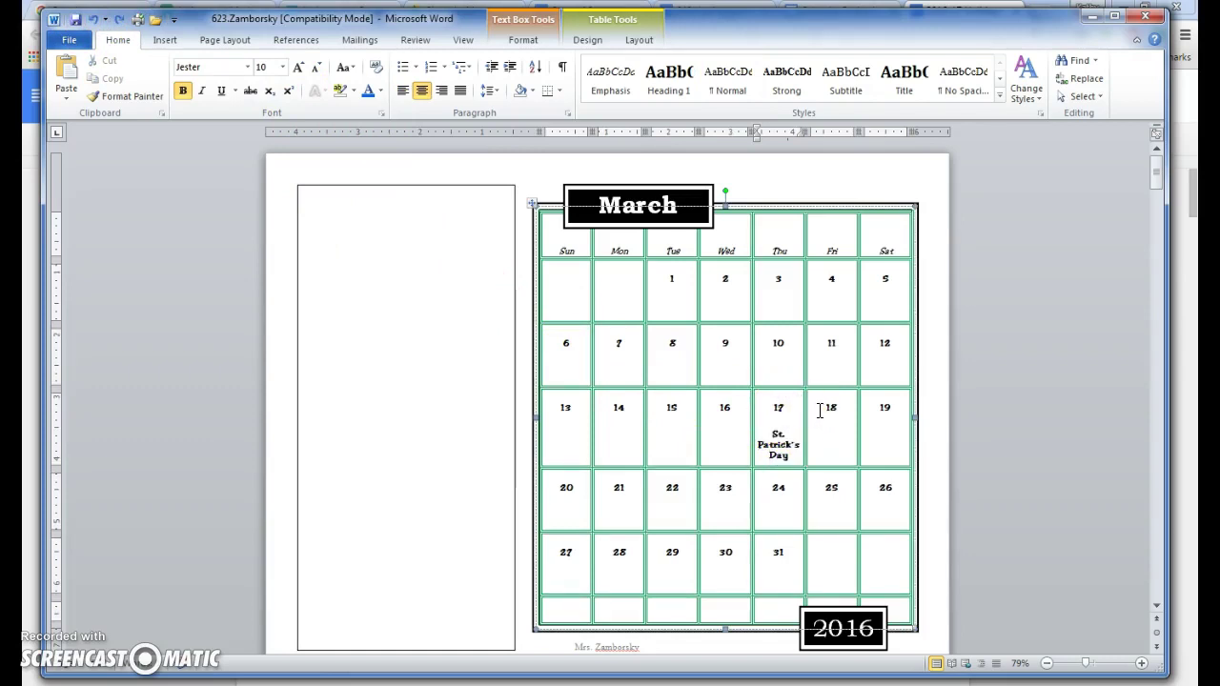
key(Delete)
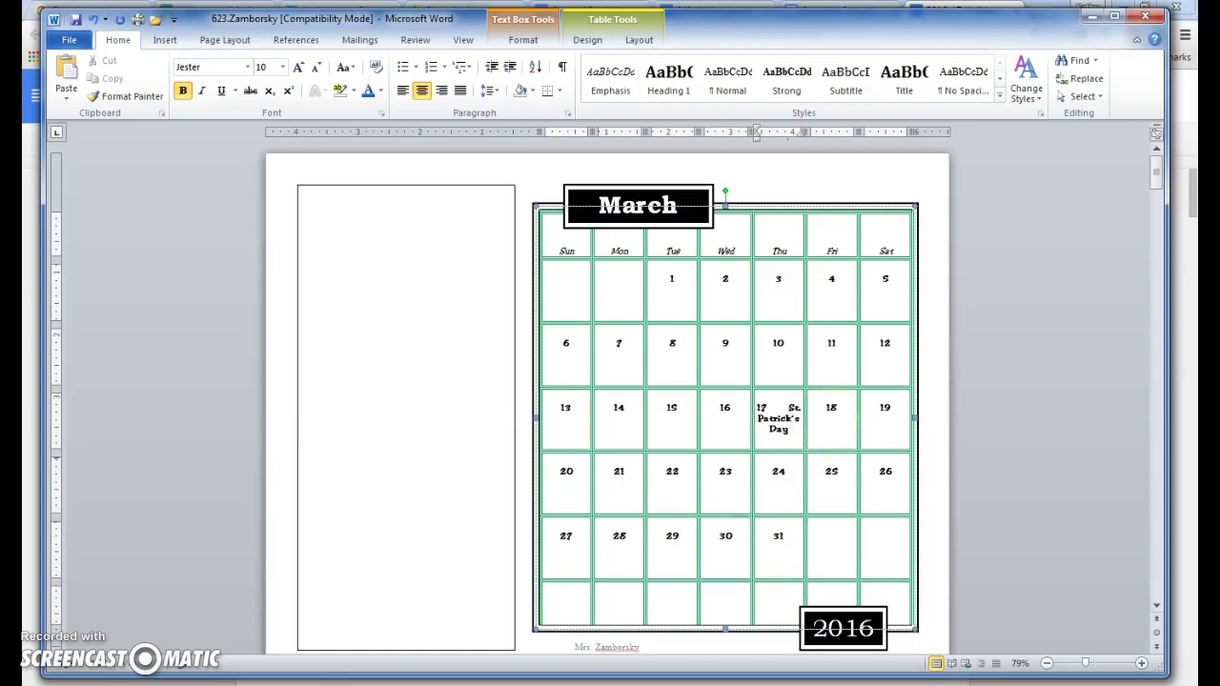
drag(794, 408, 780, 441)
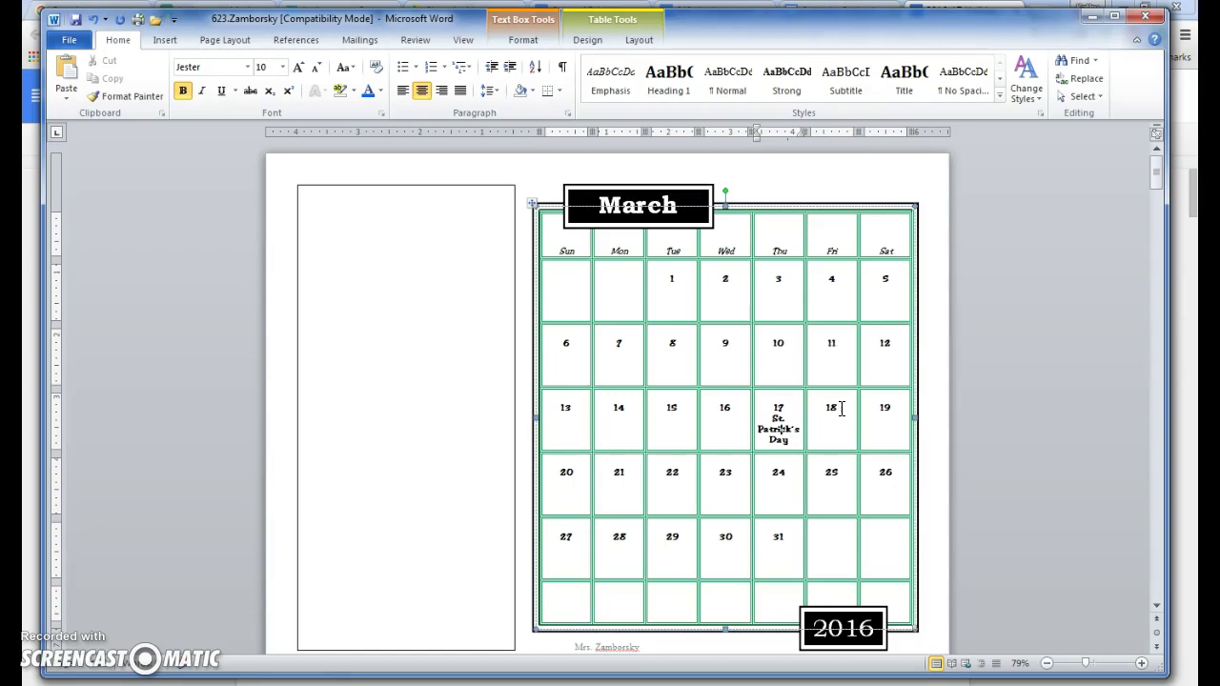
Step: Scroll to the November page and enter Thanksgiving Day in the 24 cell
drag(1154, 168, 1156, 467)
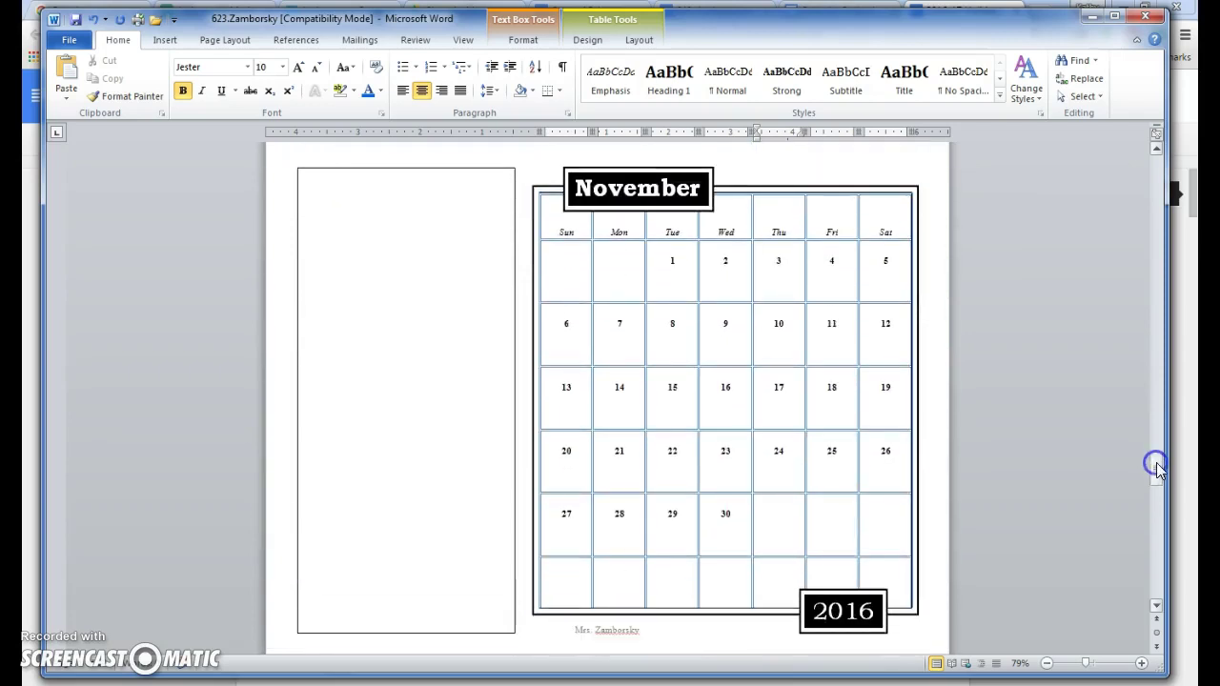
click(790, 452)
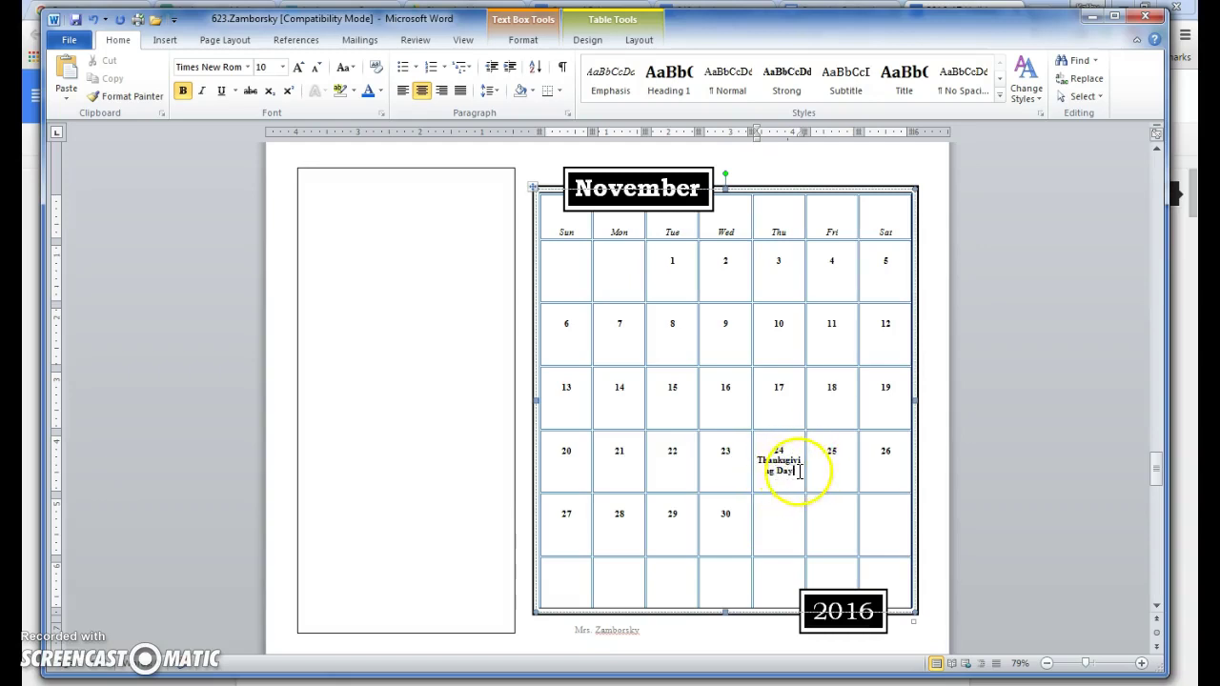
Step: Set the Thanksgiving Day label under November 24 to font size 8
drag(799, 471, 756, 459)
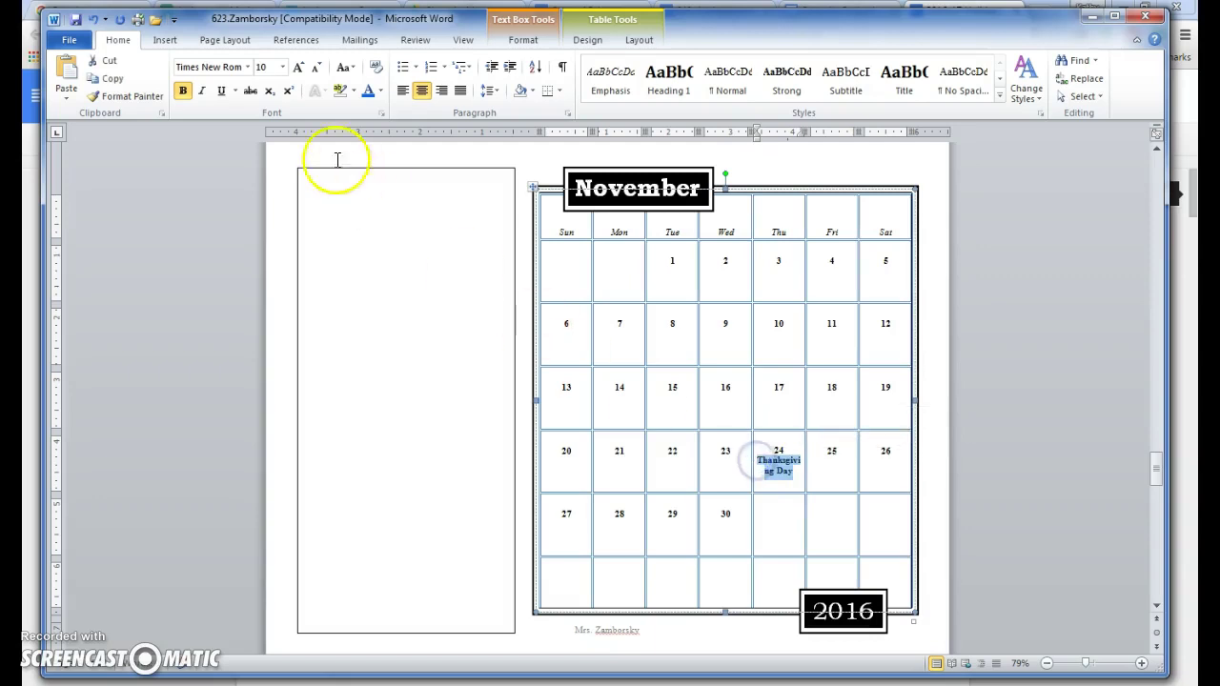
click(282, 66)
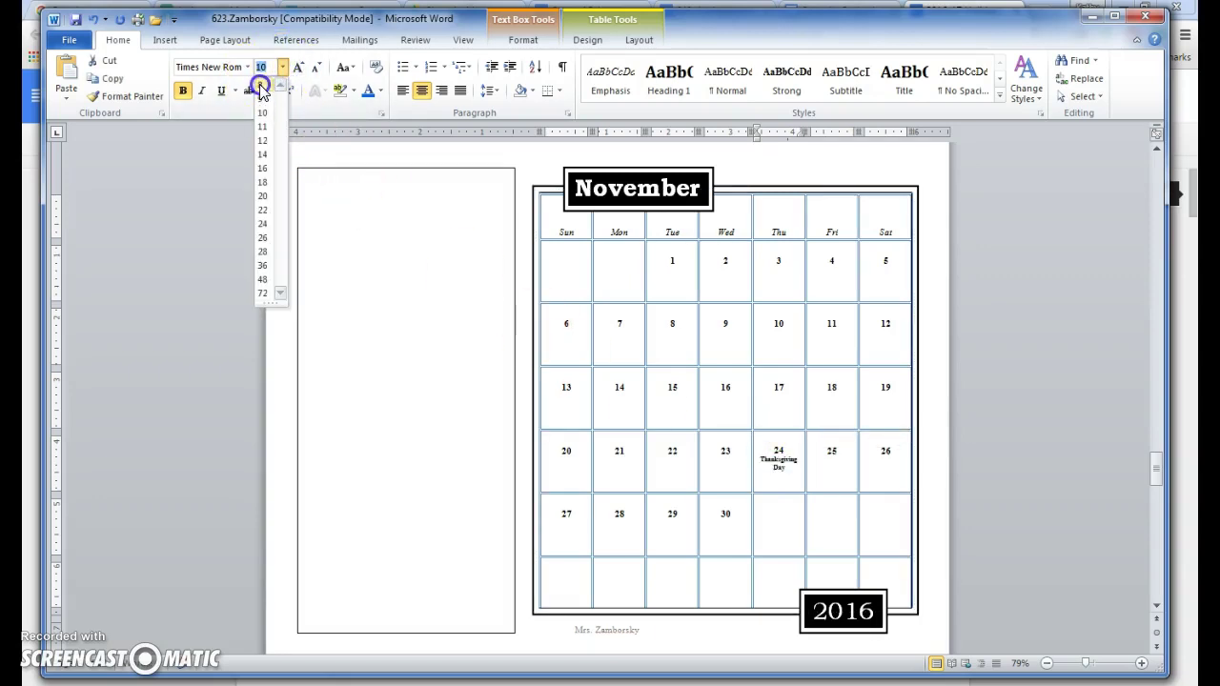
click(261, 88)
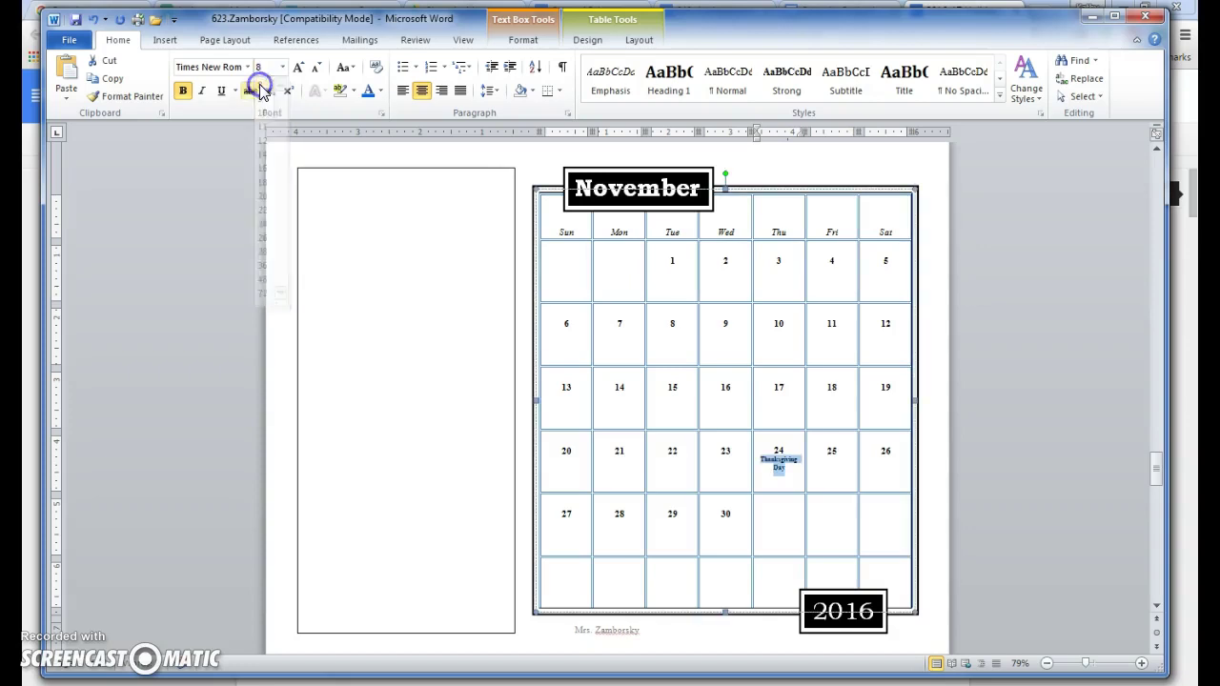
click(797, 446)
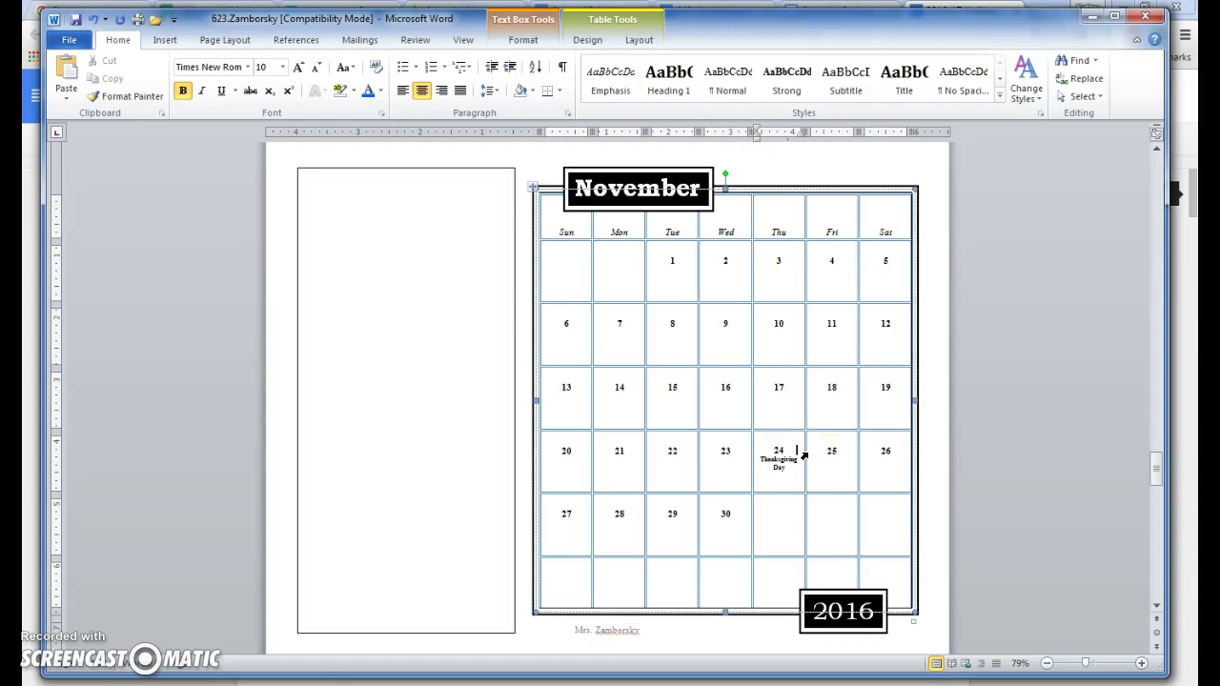
click(784, 464)
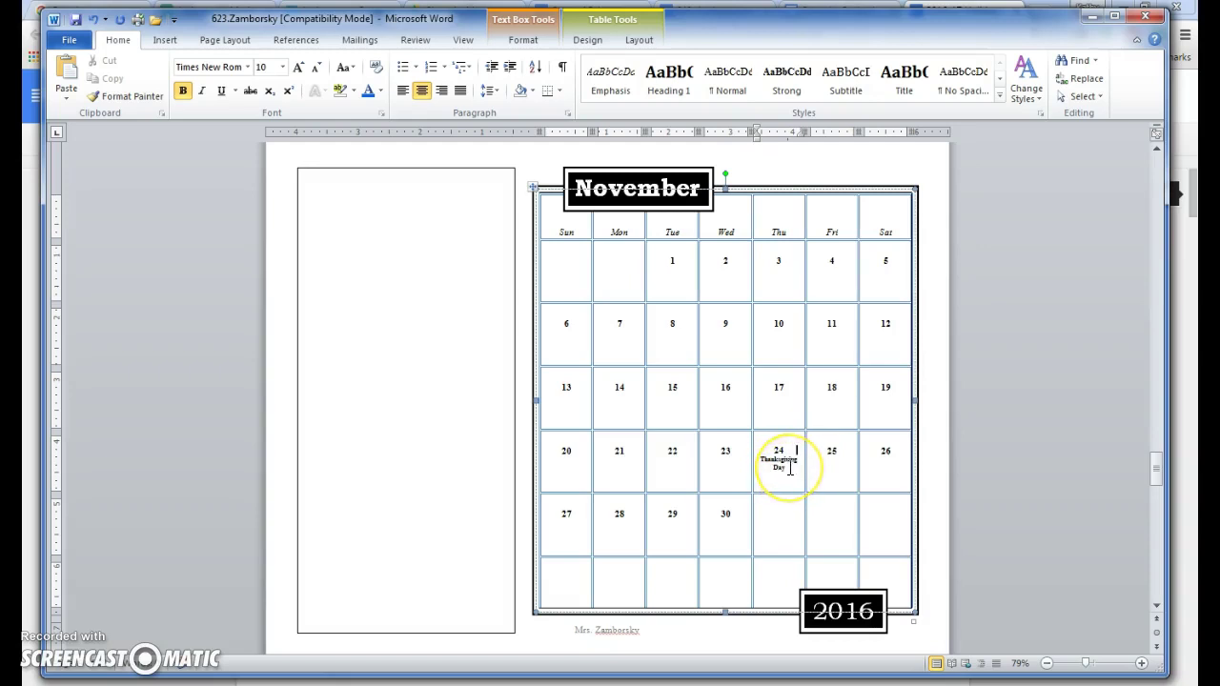
click(795, 452)
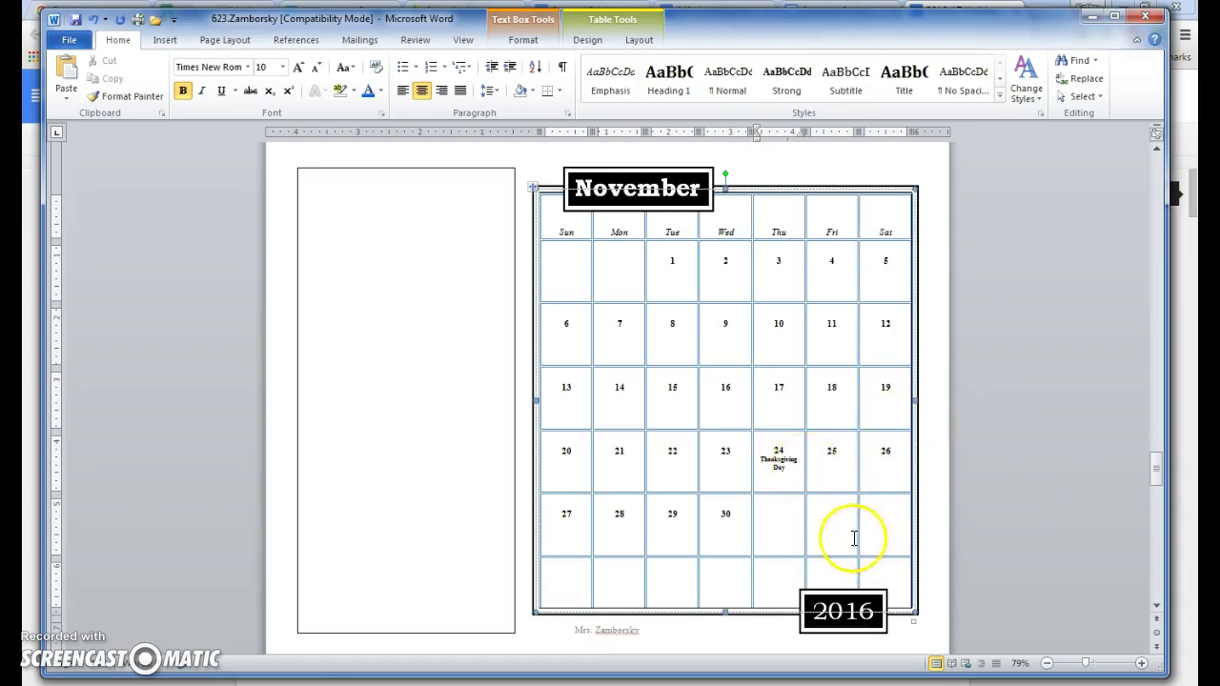
Step: Scroll to the October 2016 page and place the cursor after 31 in the Monday cell
drag(1153, 471, 1154, 444)
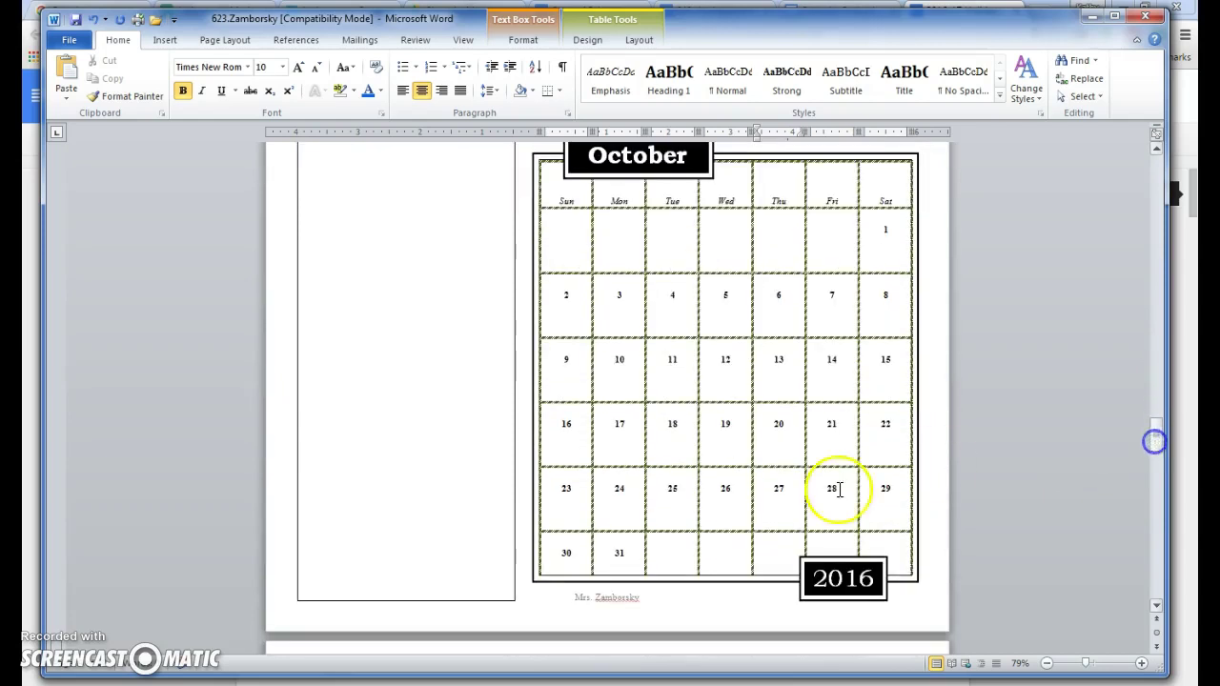
click(632, 554)
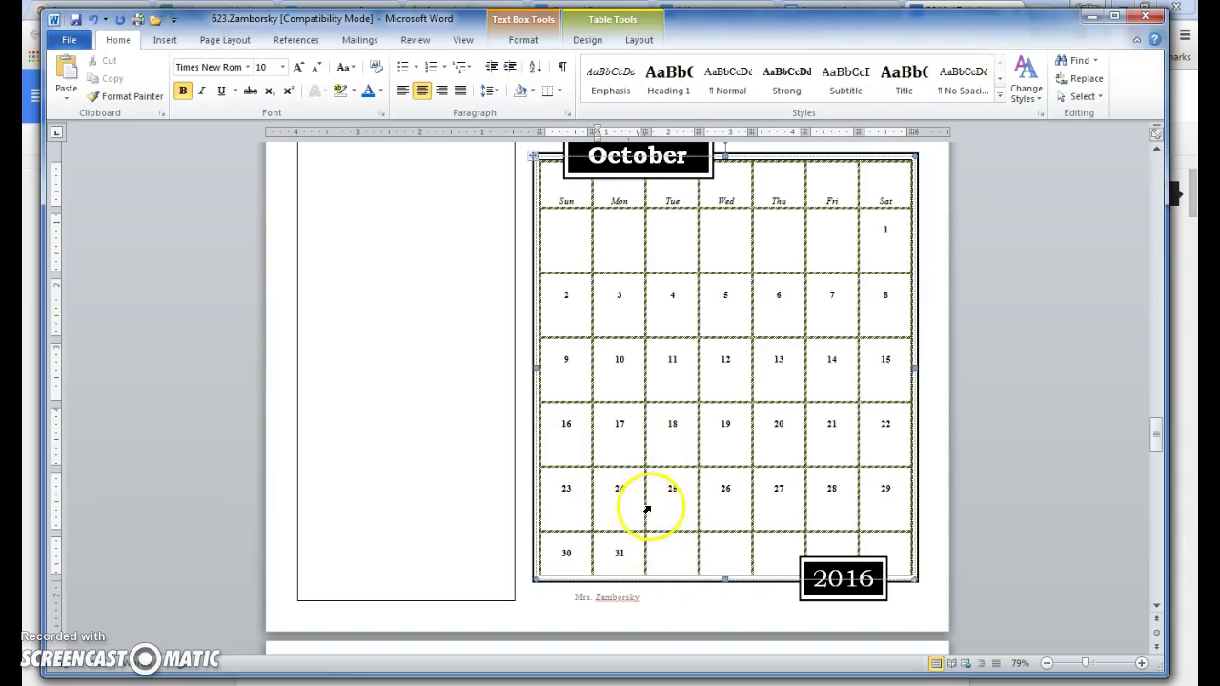
Step: Change the October calendar's table borders to the thin green dashed line style
right_click(664, 451)
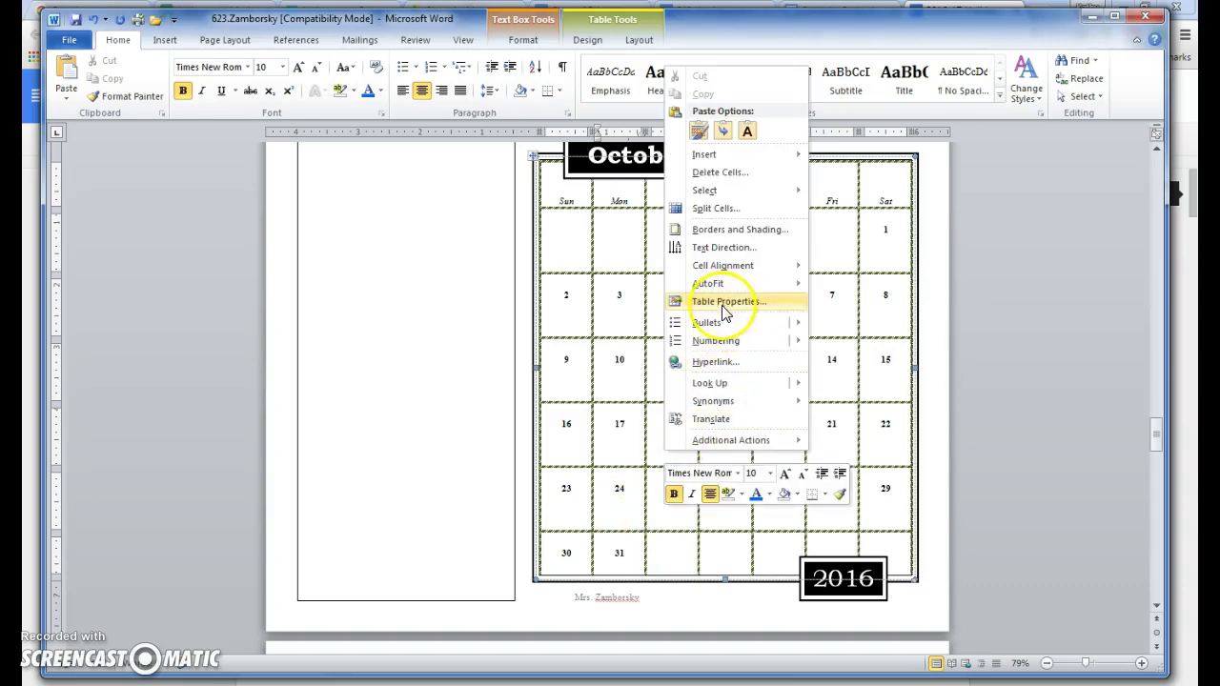
click(719, 230)
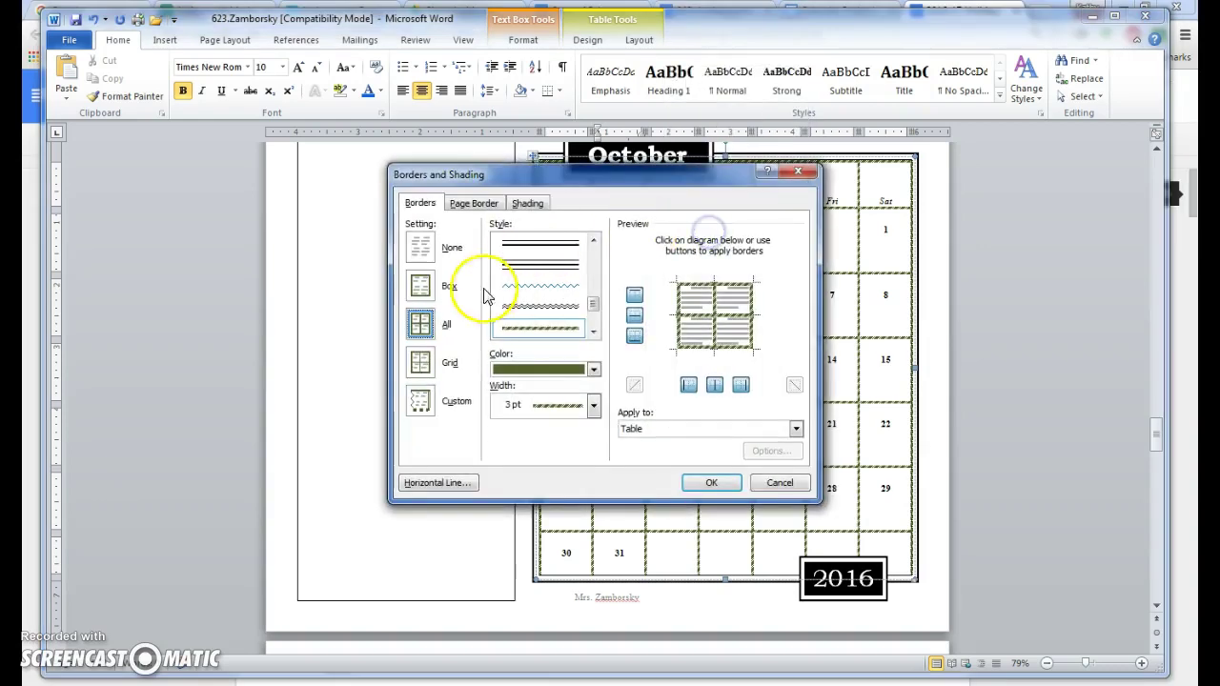
click(593, 279)
click(590, 259)
click(592, 250)
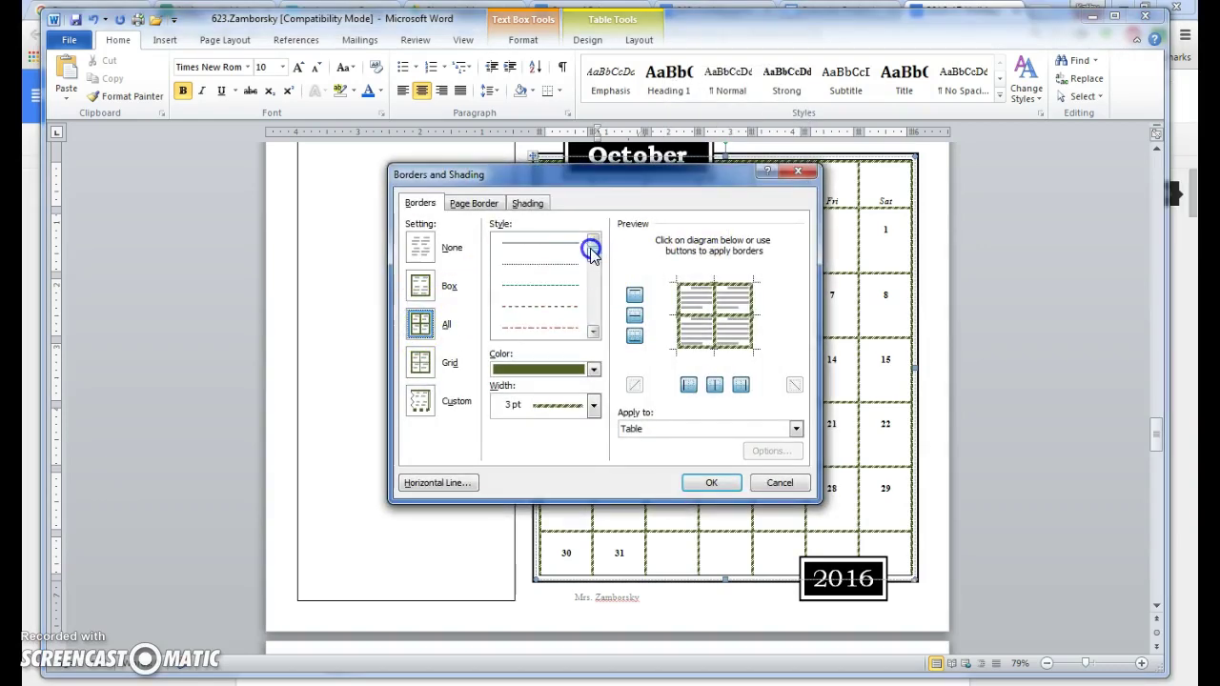
click(553, 284)
click(717, 484)
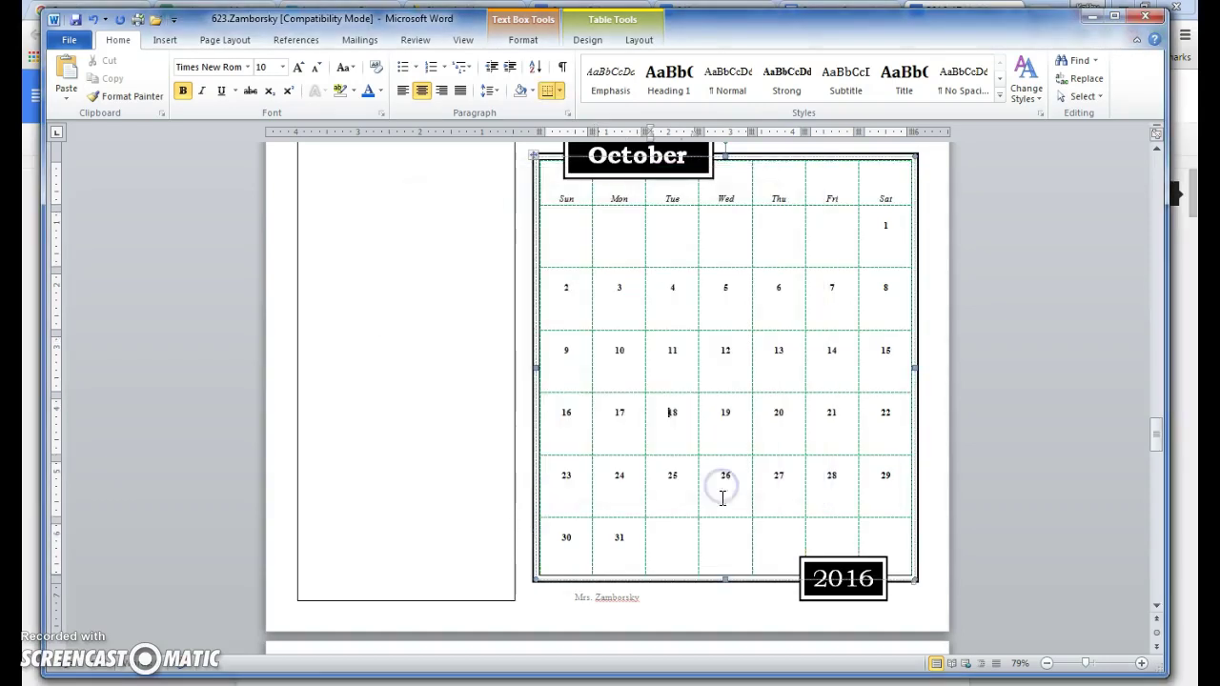
click(630, 537)
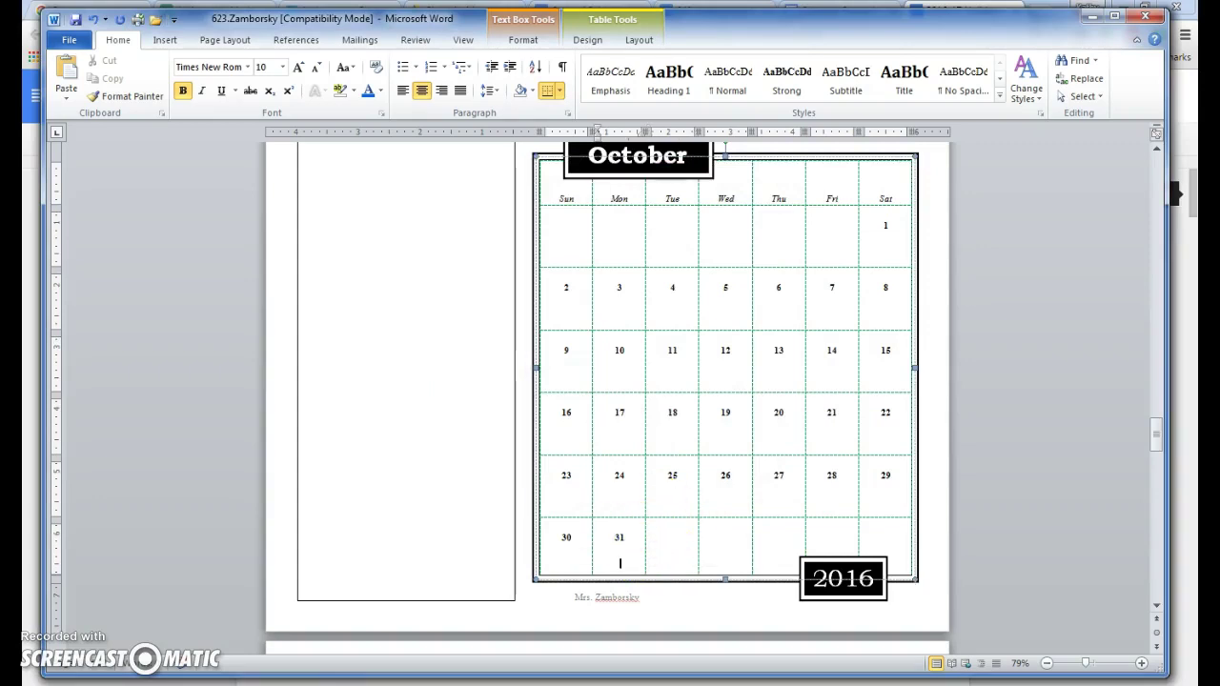
Step: Centre the October 31 cell and add 'Halloween' on a new line beneath the date
click(635, 534)
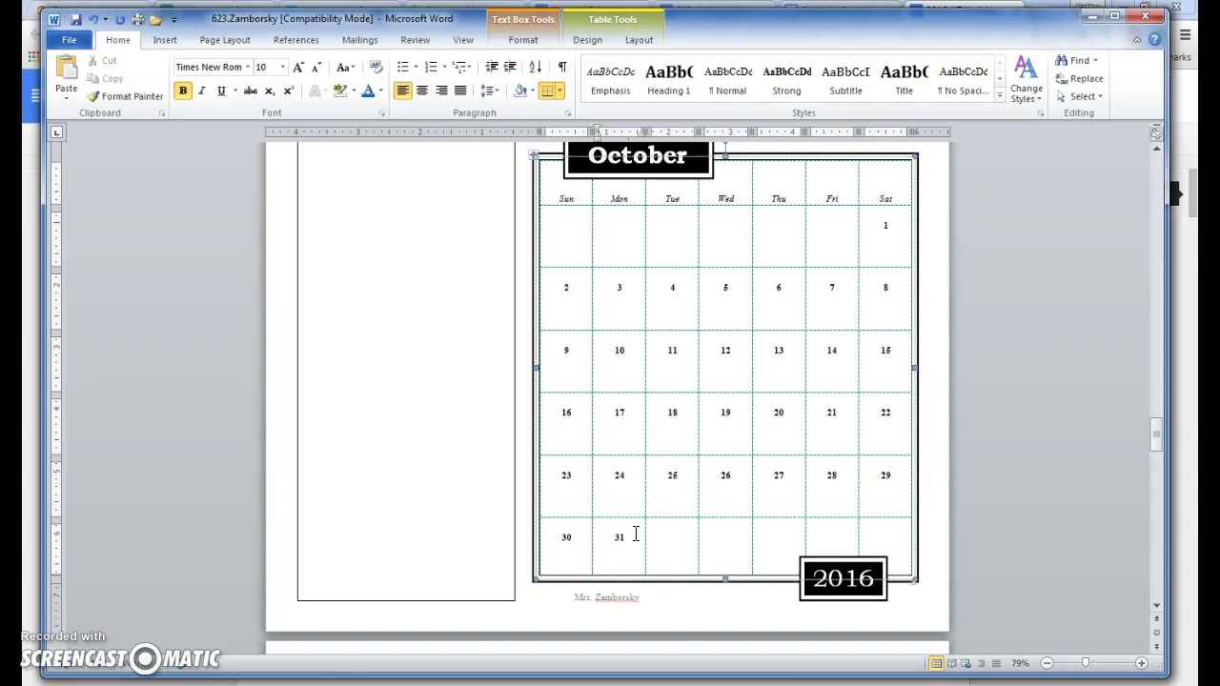
key(ctrl+e)
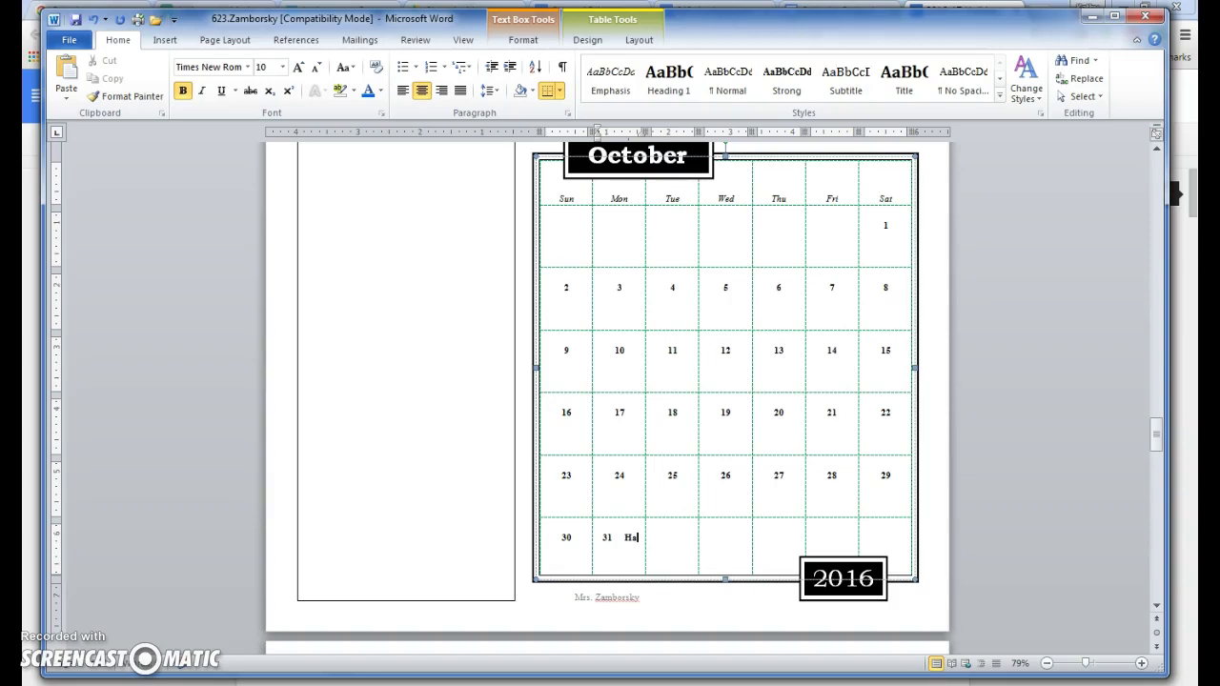
text(Halloween)
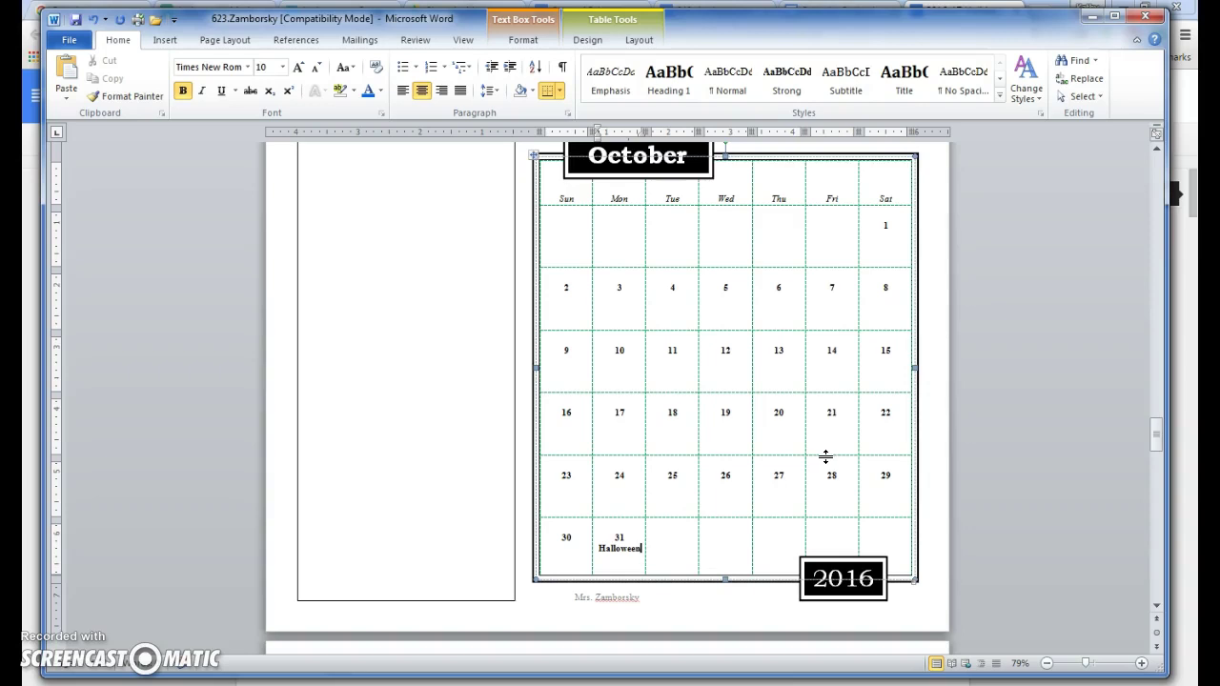
click(1036, 562)
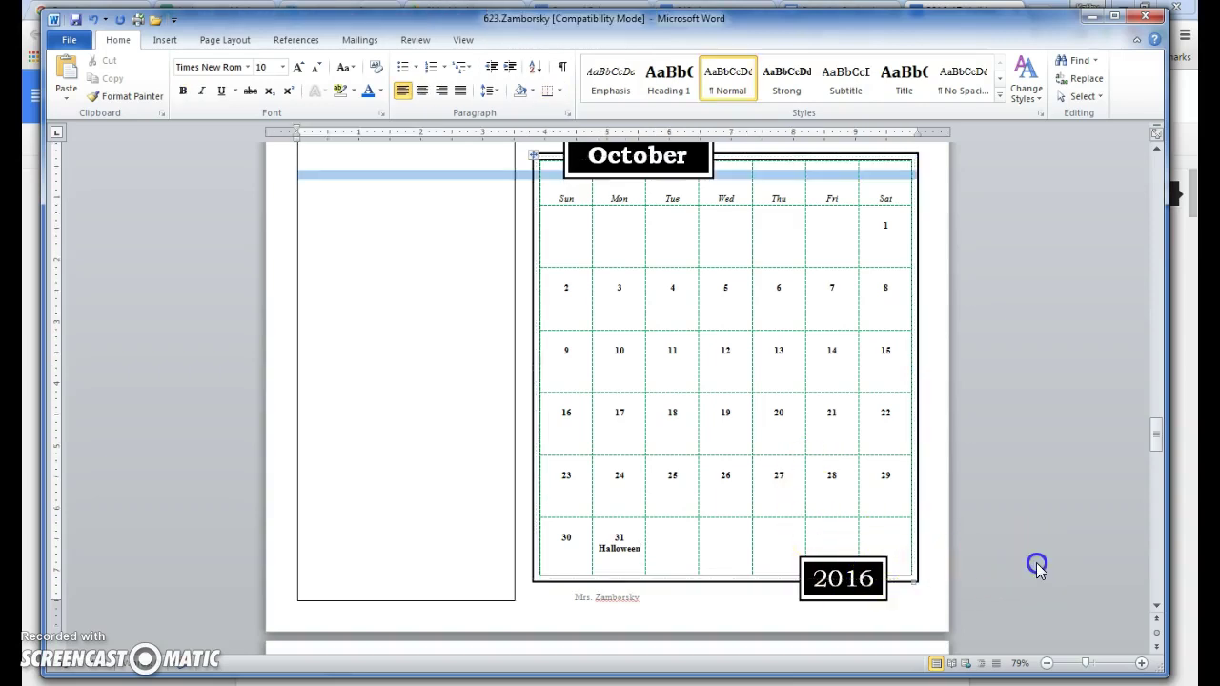
click(935, 534)
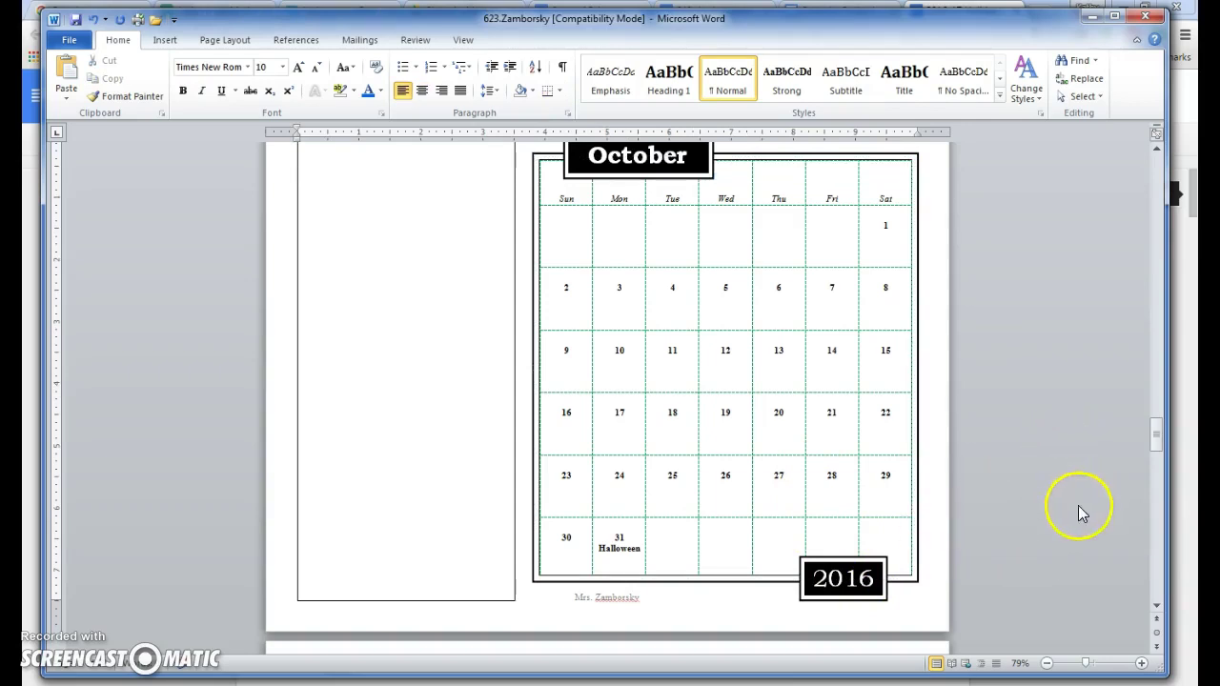